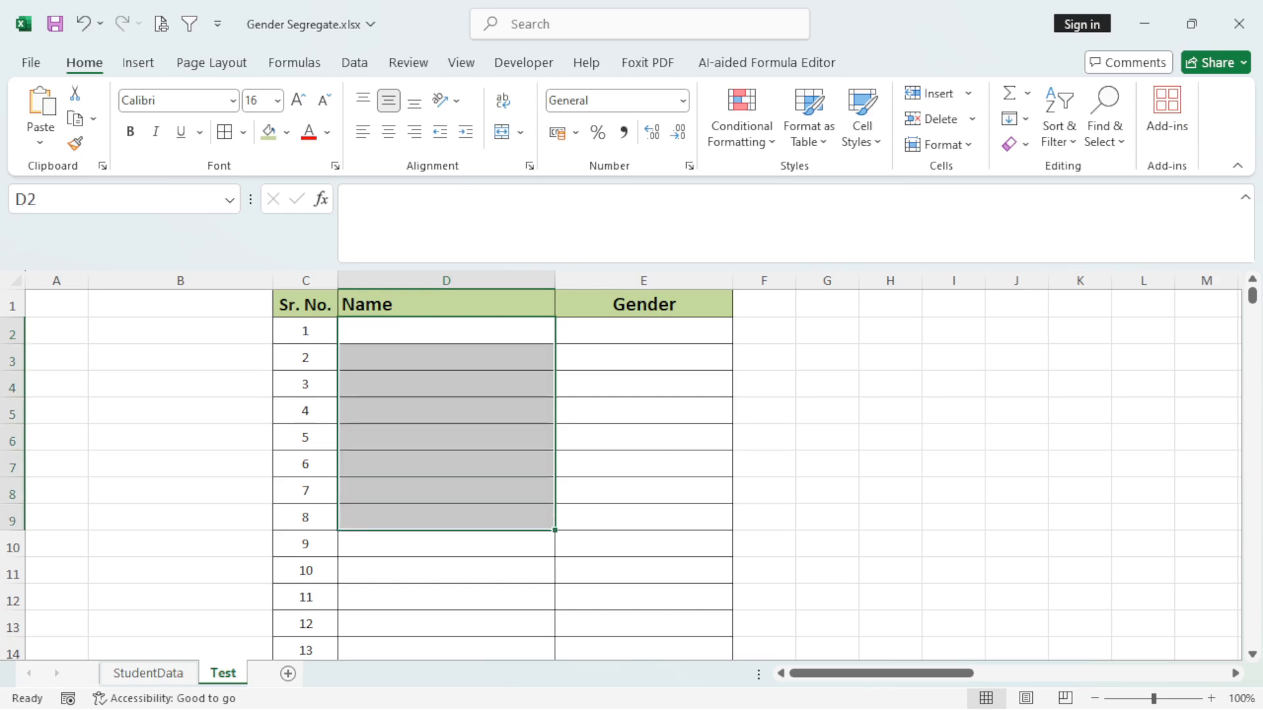
Enter two sample full names, one male and one female, in cells D2 and D3 of the Test sheet.
click(446, 330)
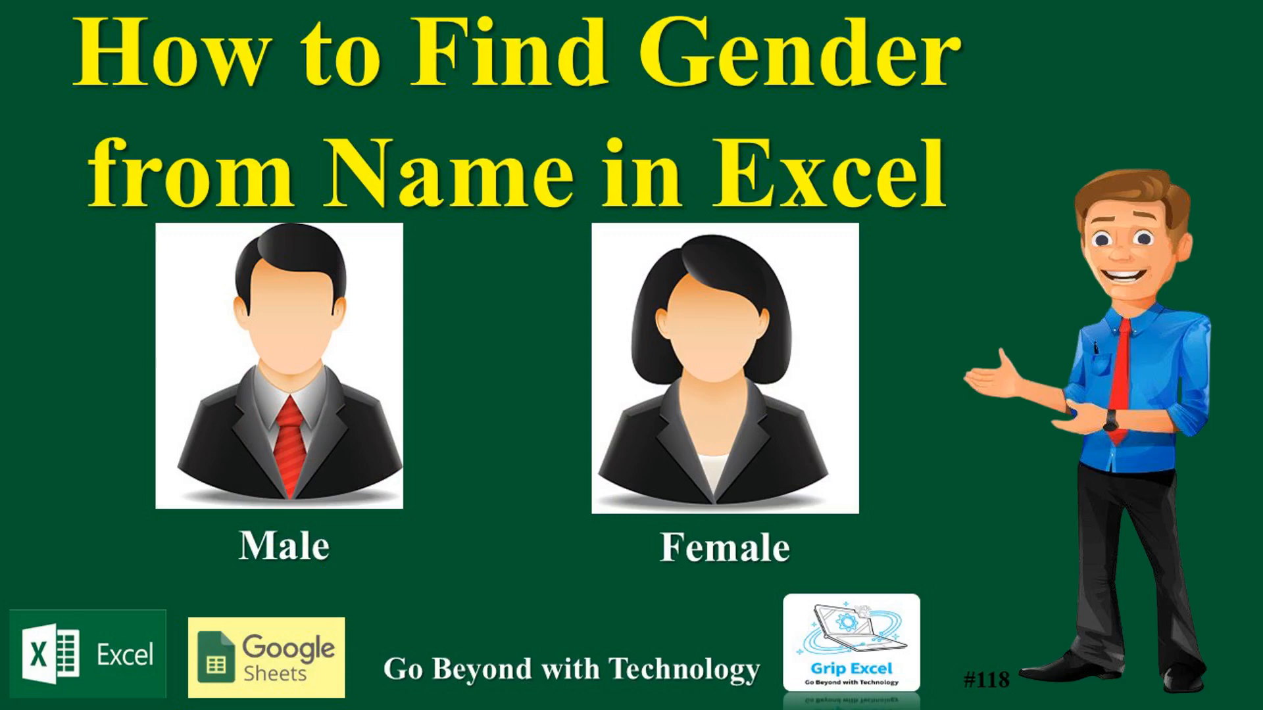
text(AM)
text( SINGH)
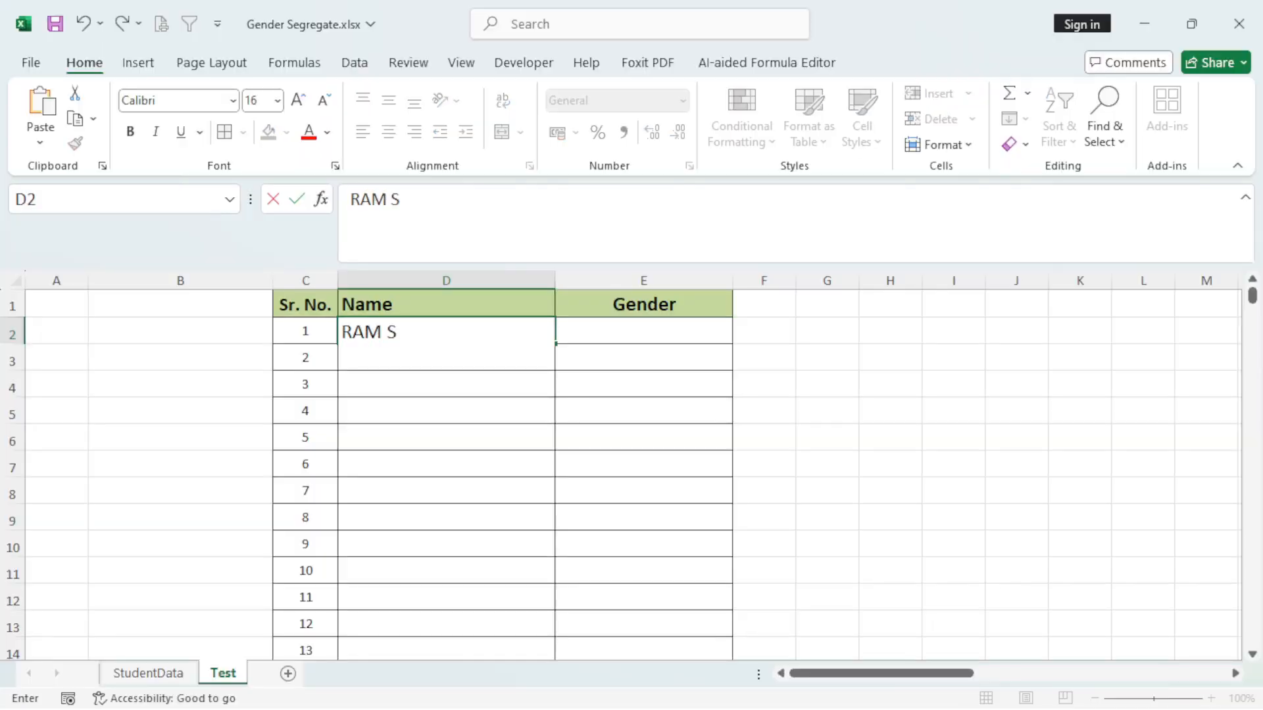
key(Return)
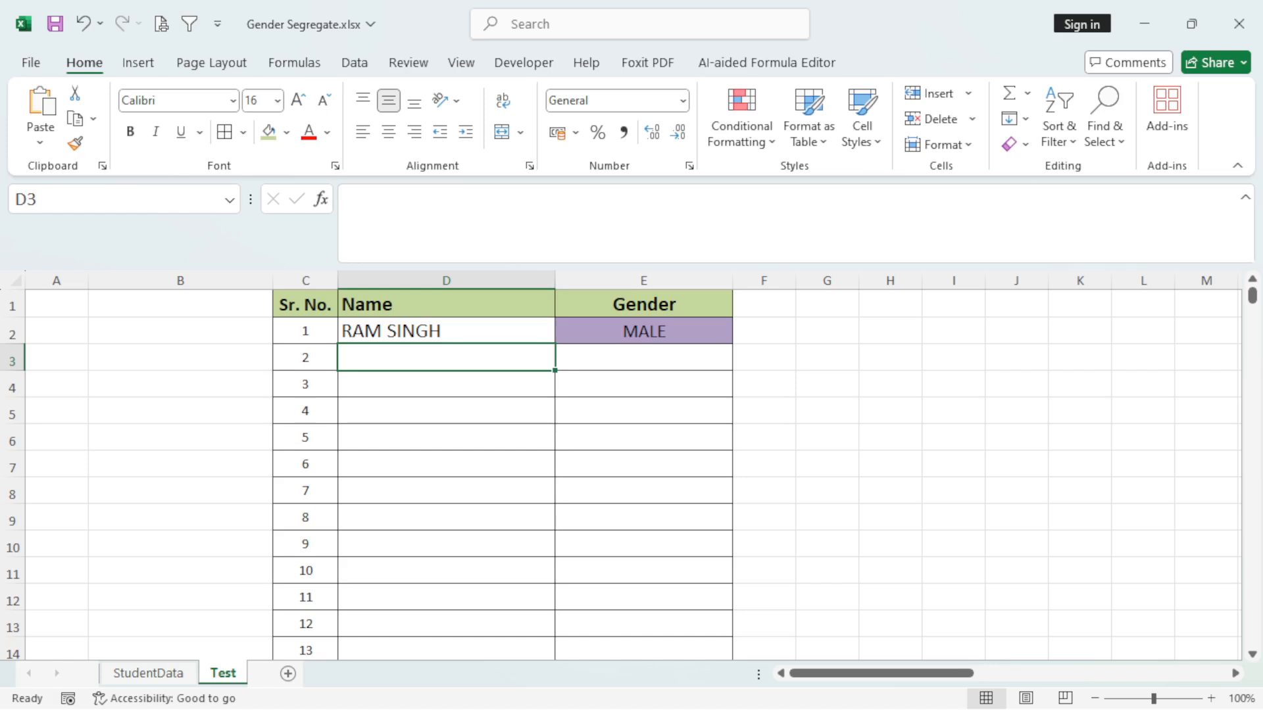
text(RAJ KAUR)
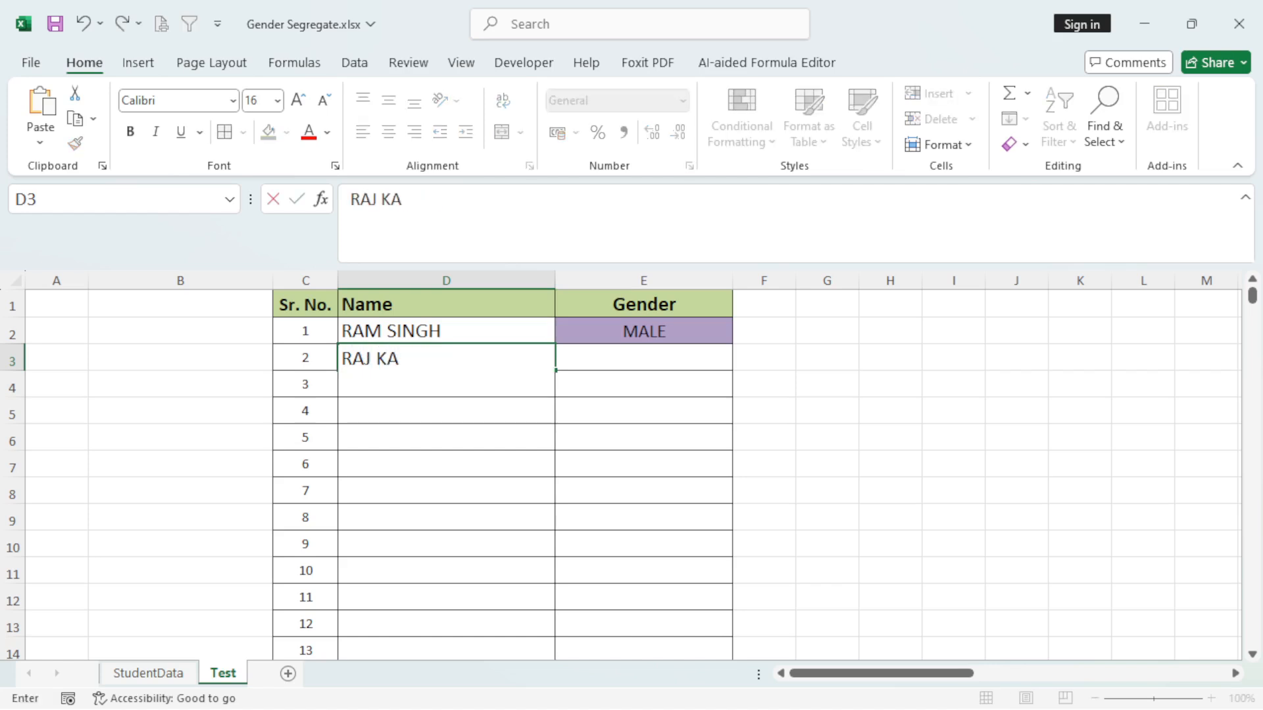
key(Return)
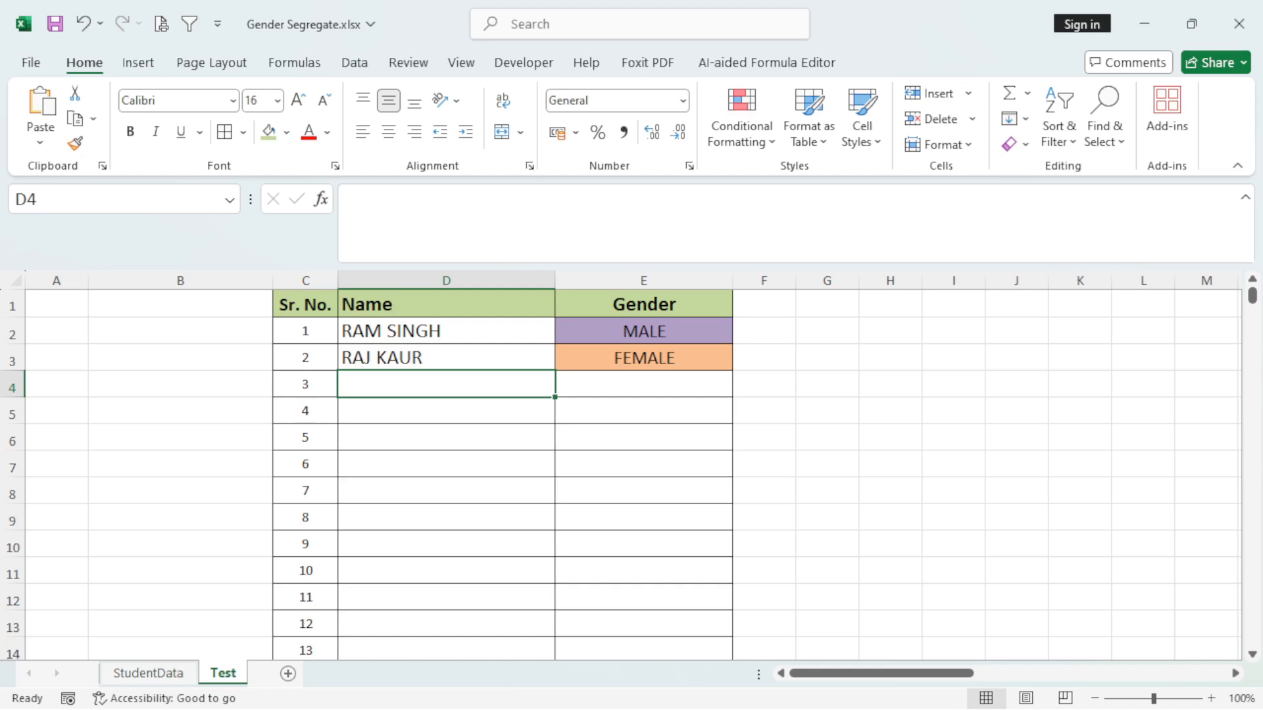
key(Up)
key(Up)
key(Down)
key(Down)
key(Up)
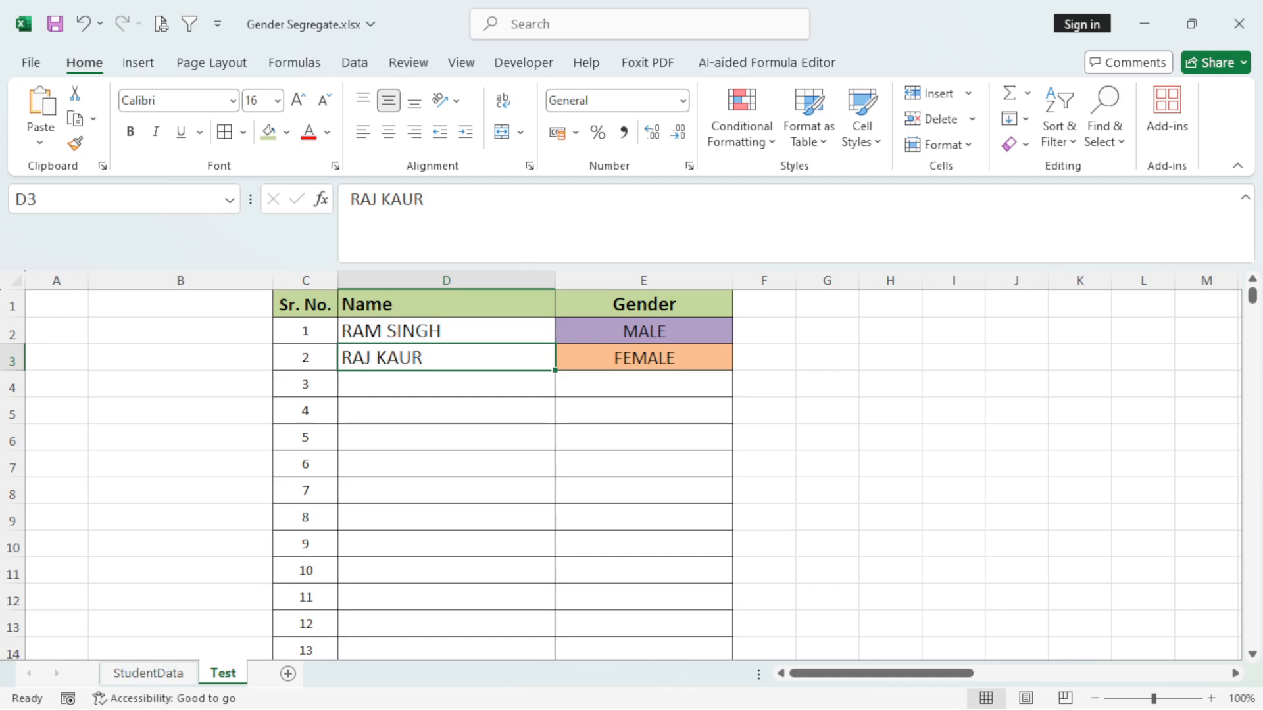
click(446, 331)
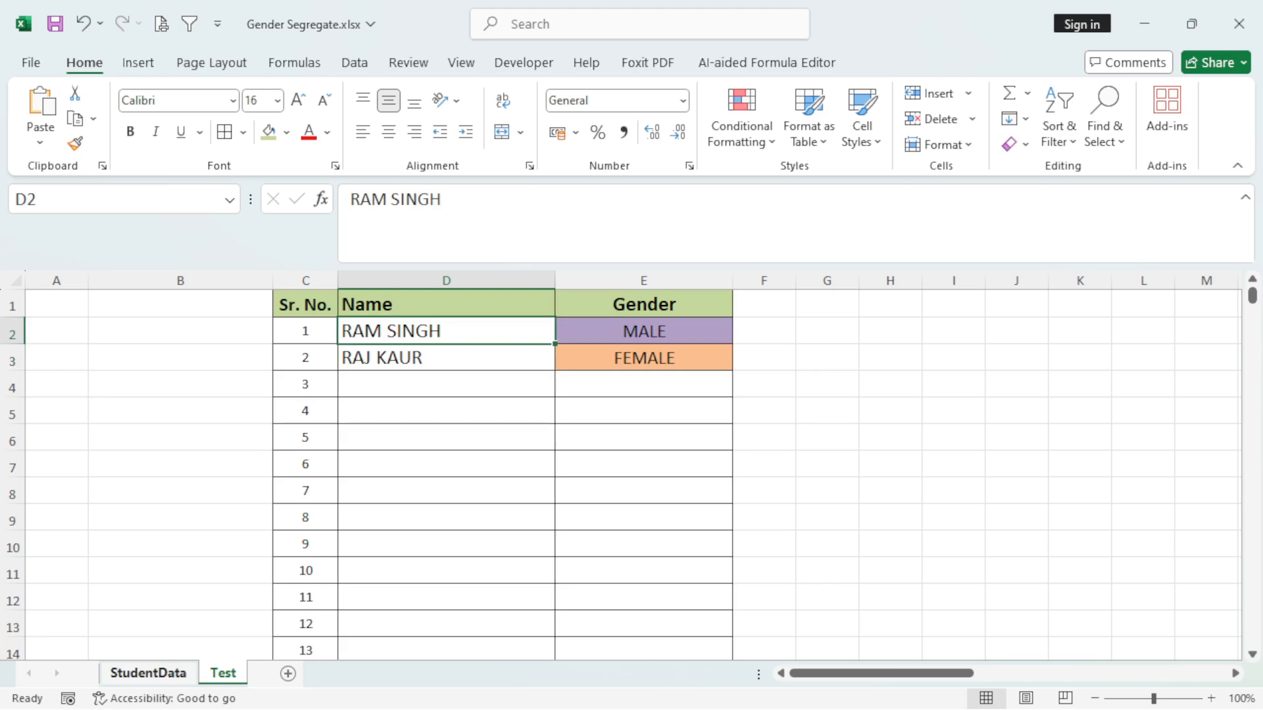
Switch to the StudentData sheet and look through its Name column from the first to the last entry.
click(149, 673)
click(453, 384)
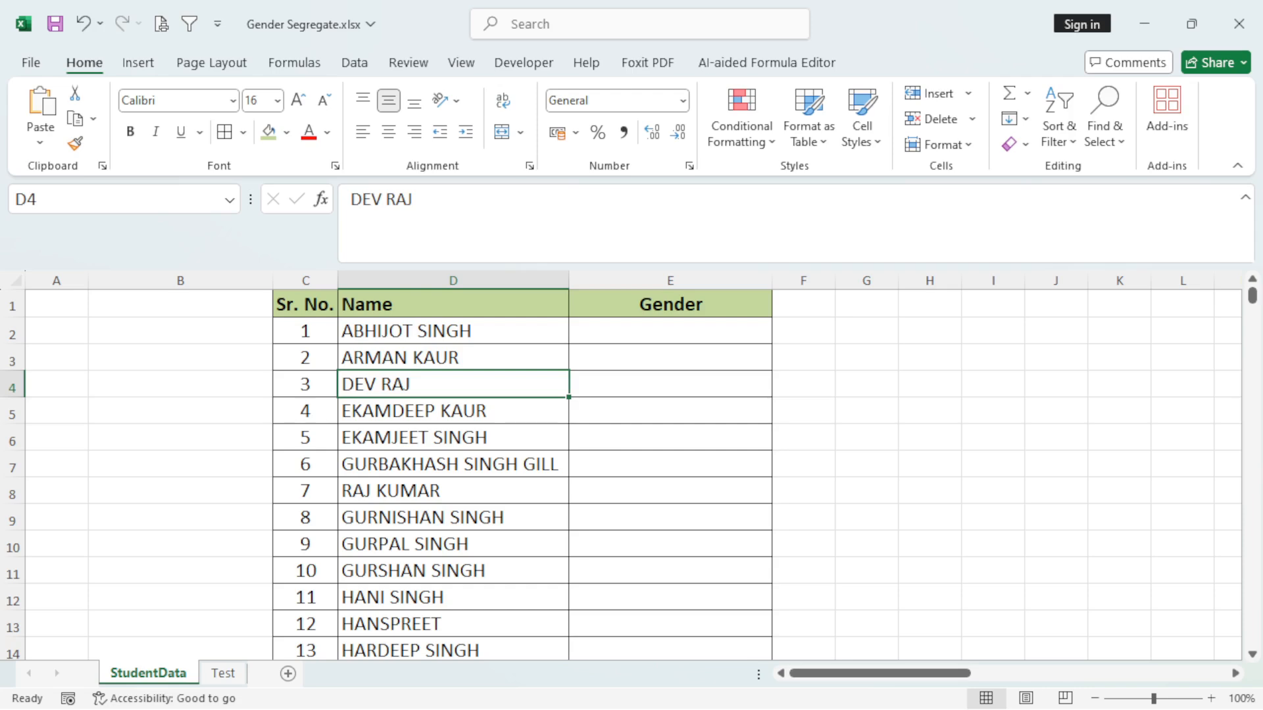
click(453, 331)
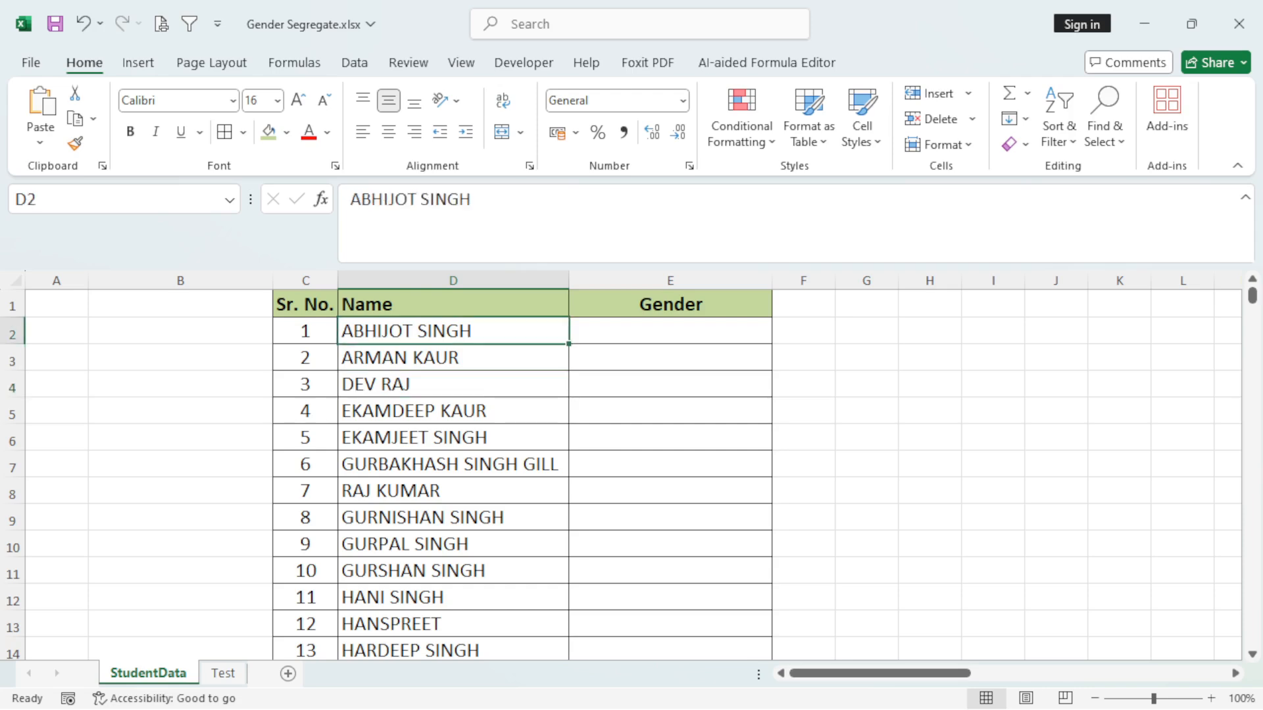
key(ctrl+Down)
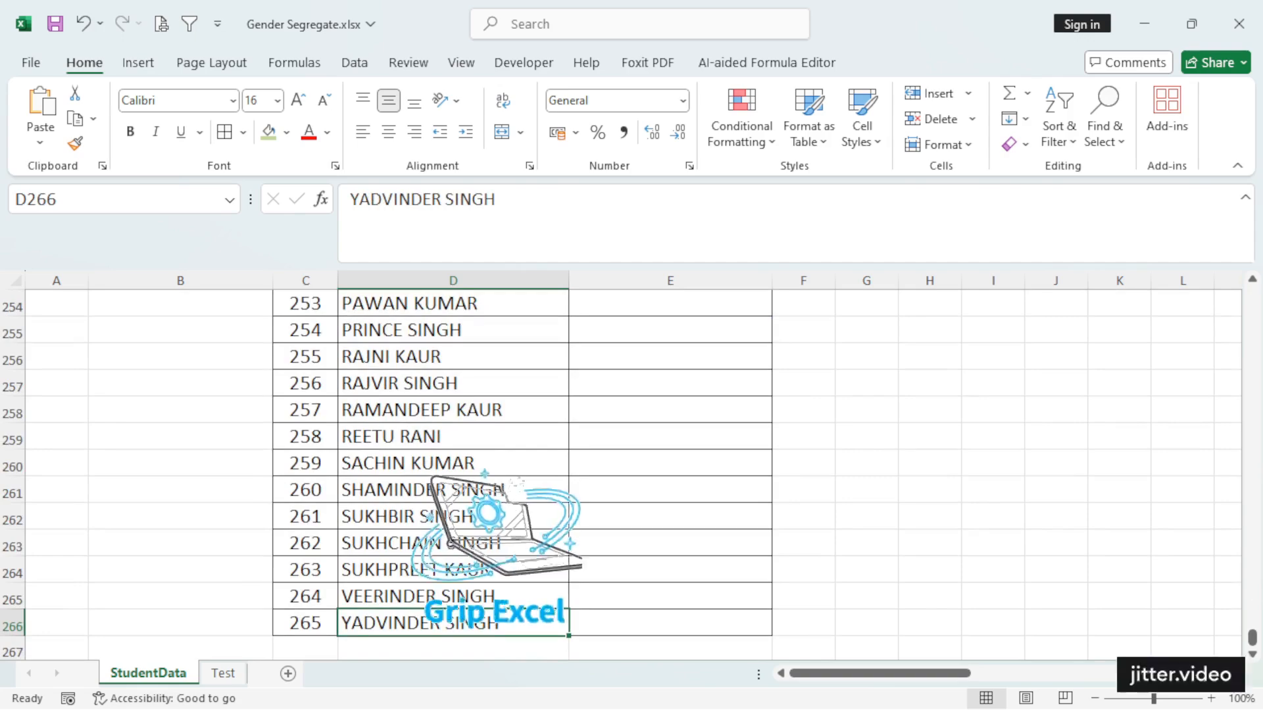
click(453, 409)
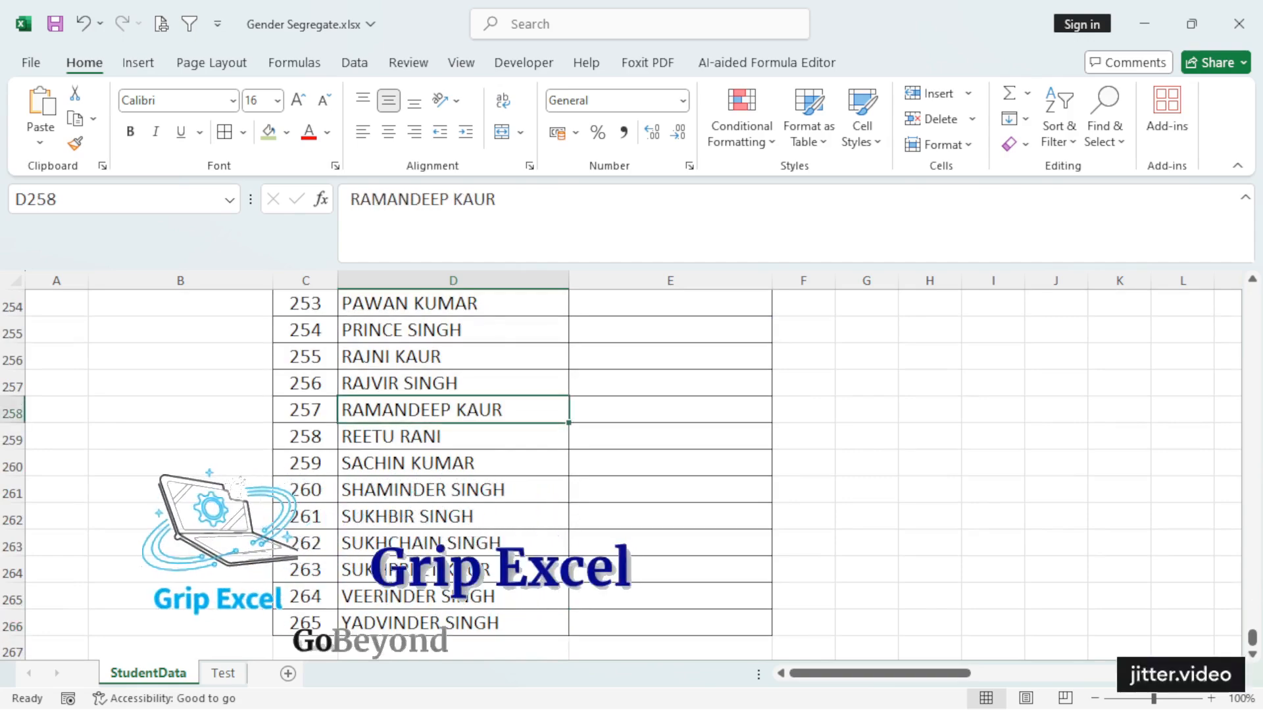
key(ctrl+Up)
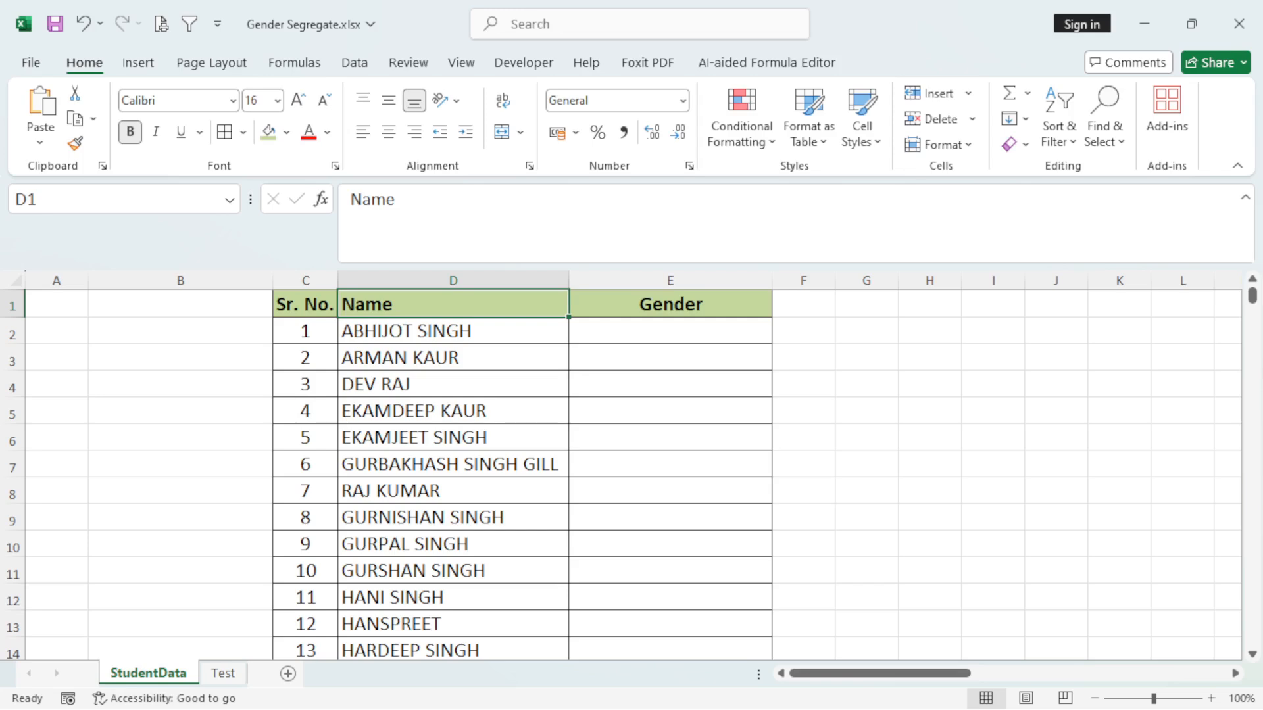
click(453, 331)
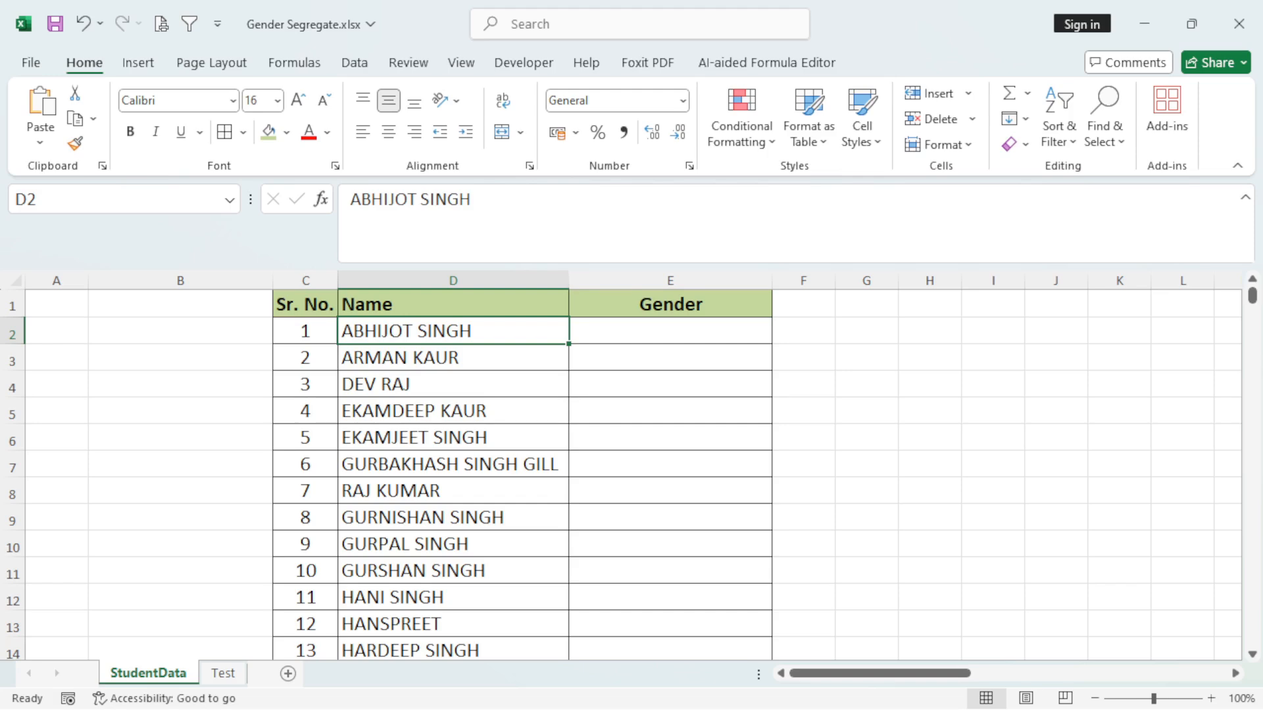
Enter =SEARCH("SINGH",D2) in cell E2 and fill the formula down to E11.
click(670, 330)
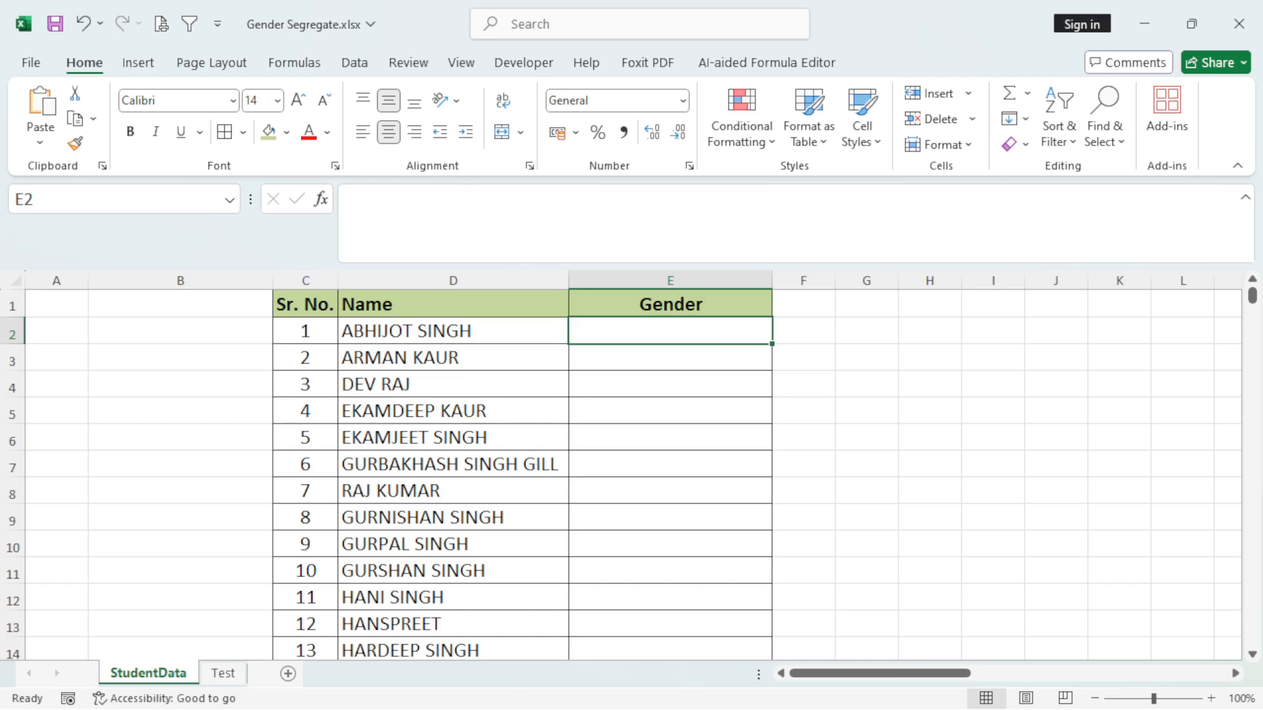
text(=)
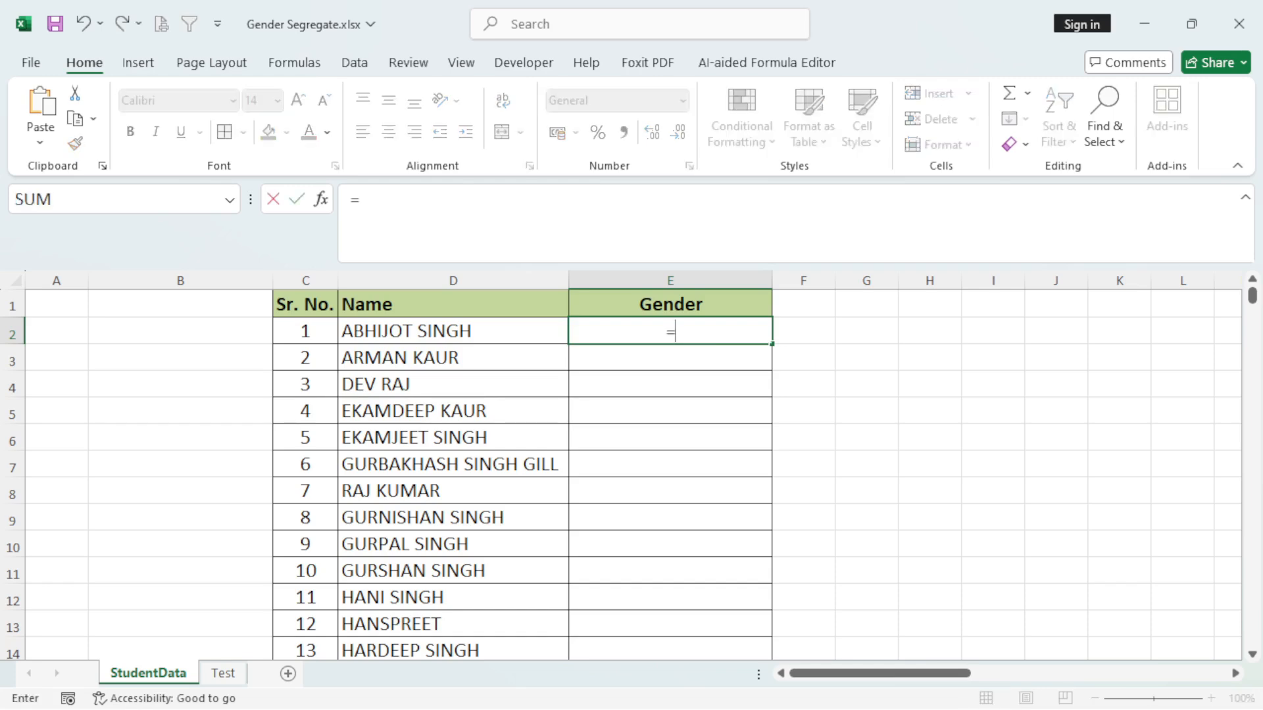
text(SEARC)
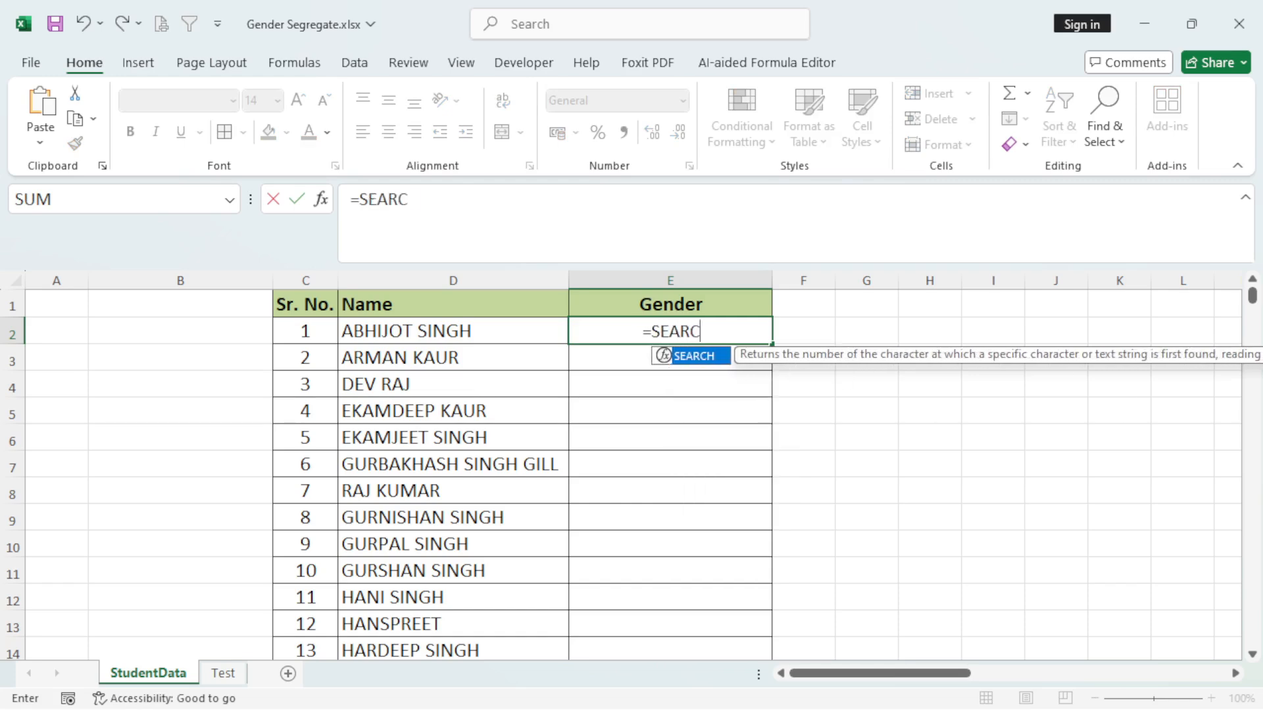
text(H()
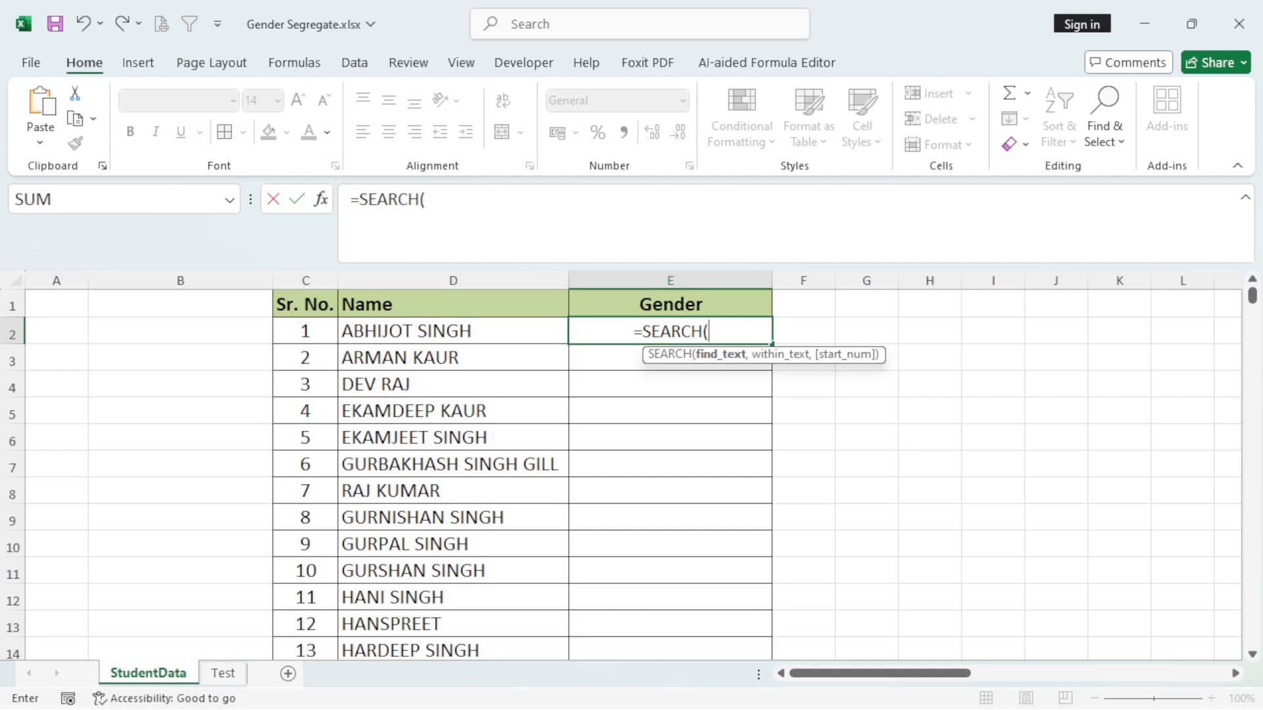
text("SINGH",)
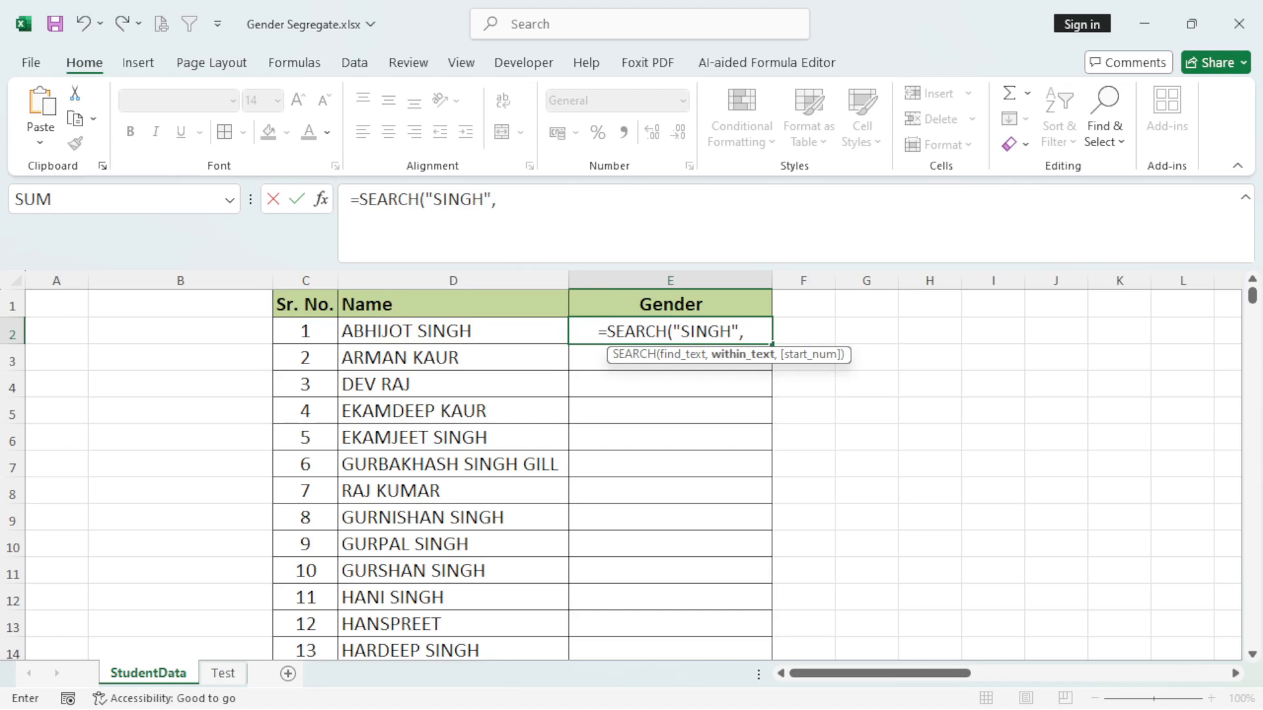
key(Left)
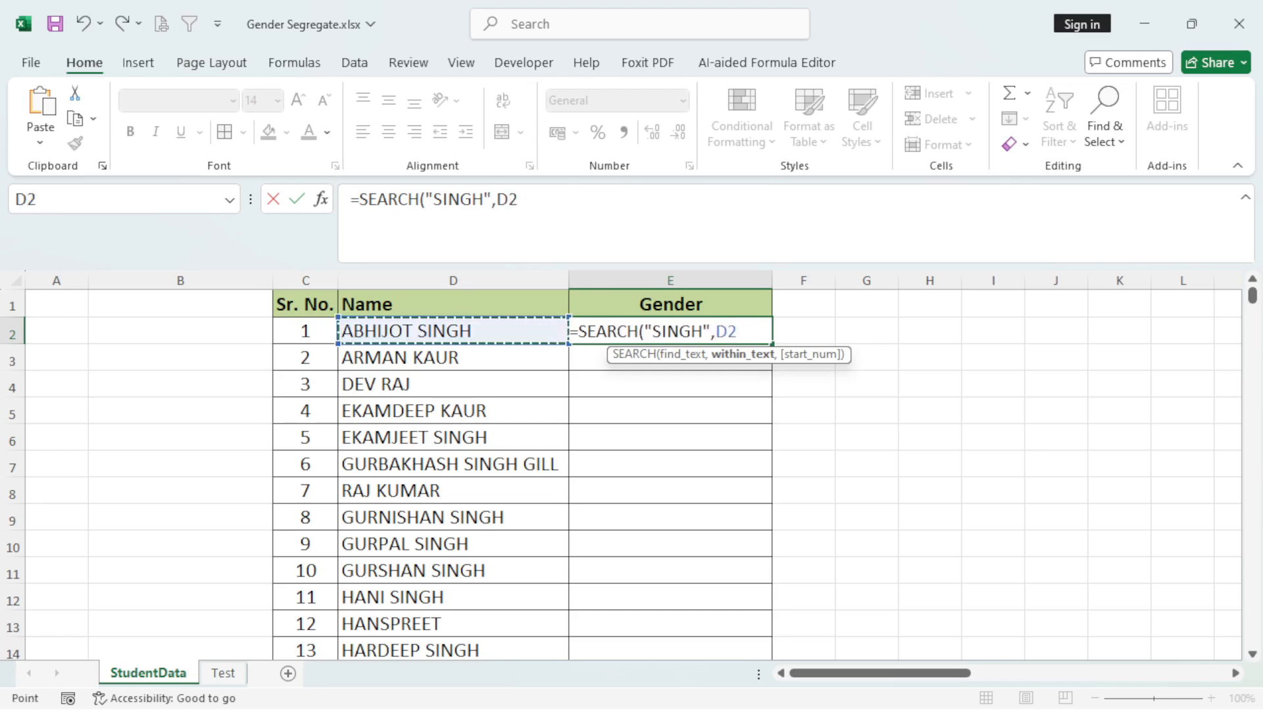
text())
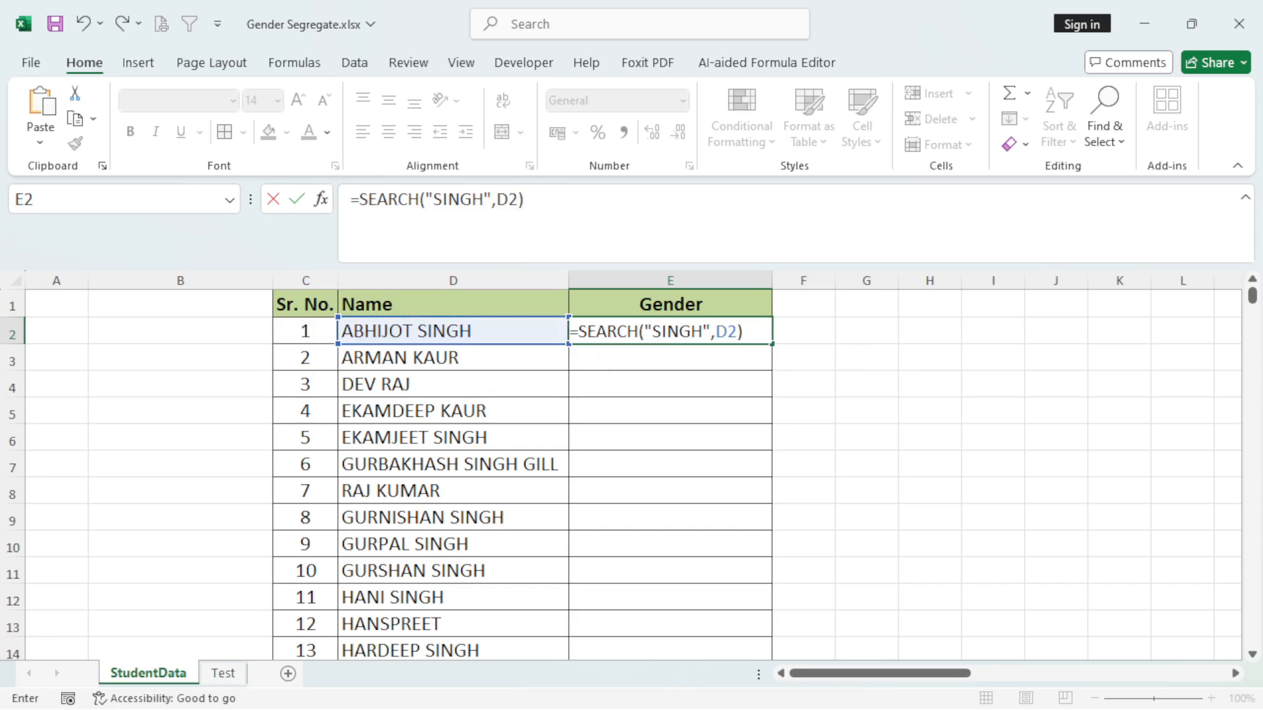
key(Return)
key(Up)
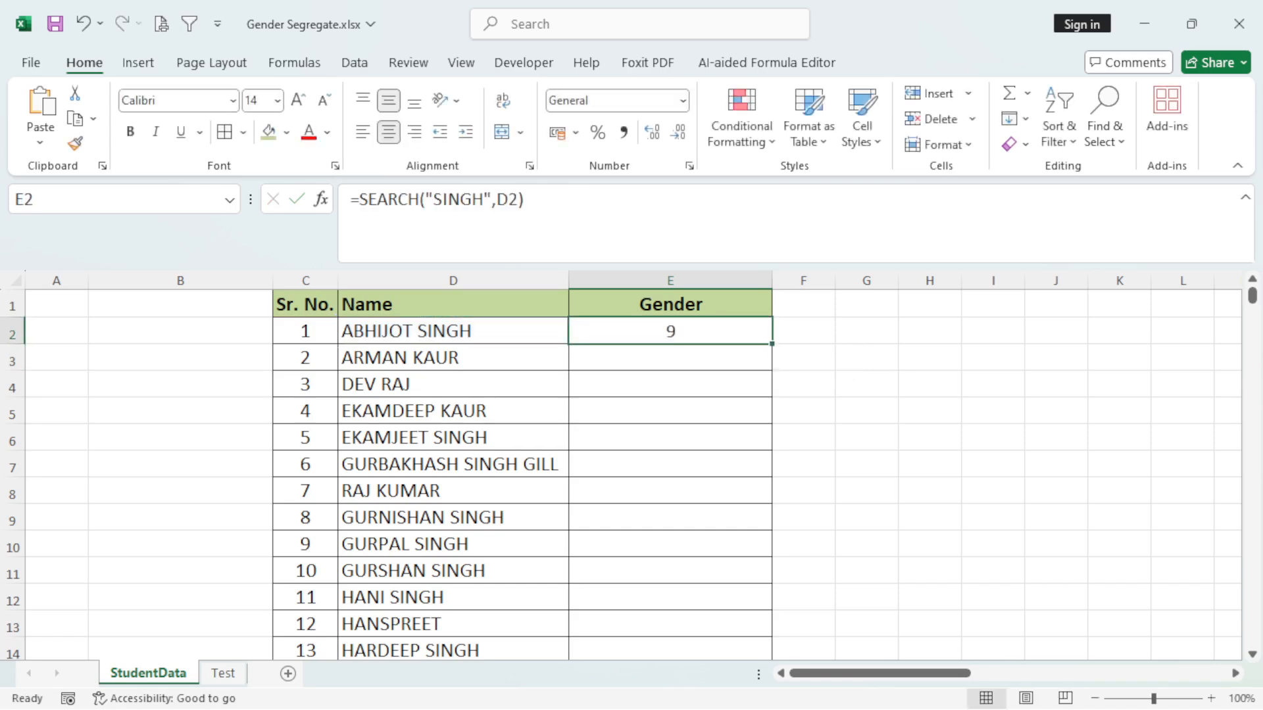
drag(772, 343, 770, 577)
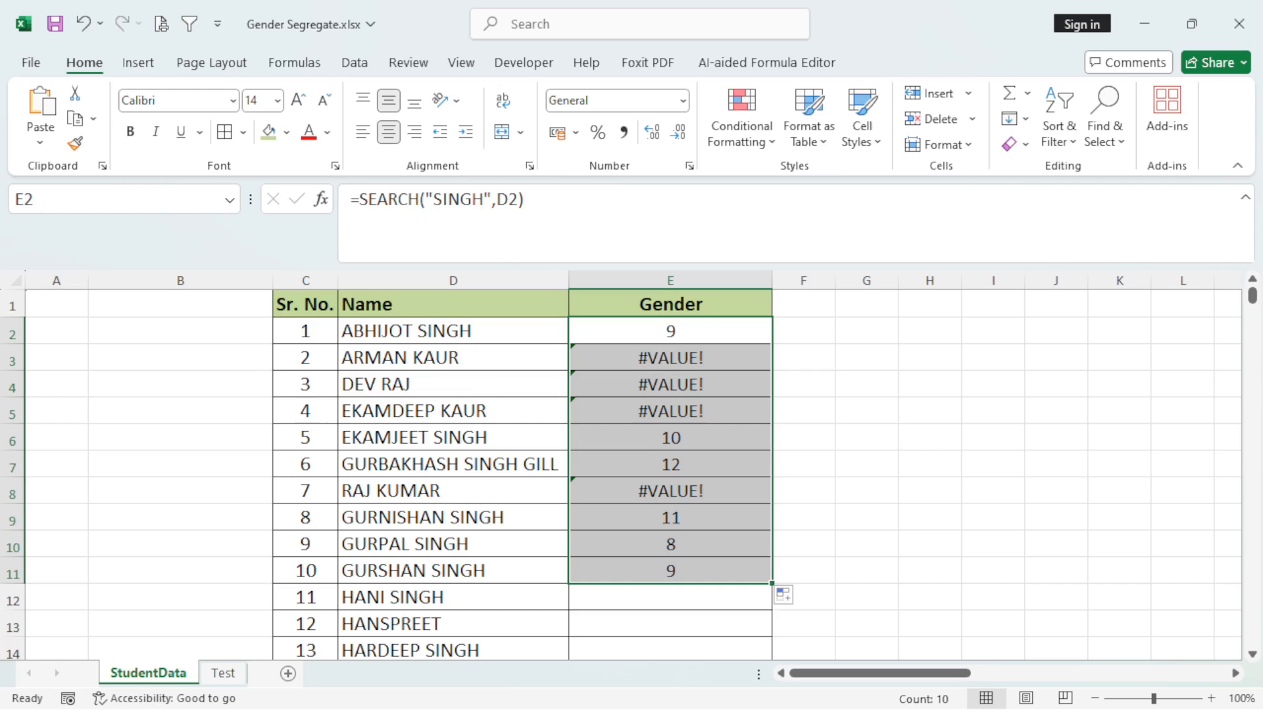
Examine the SEARCH results in E2:E11 against the names in column D.
click(670, 330)
drag(670, 331, 670, 570)
click(671, 331)
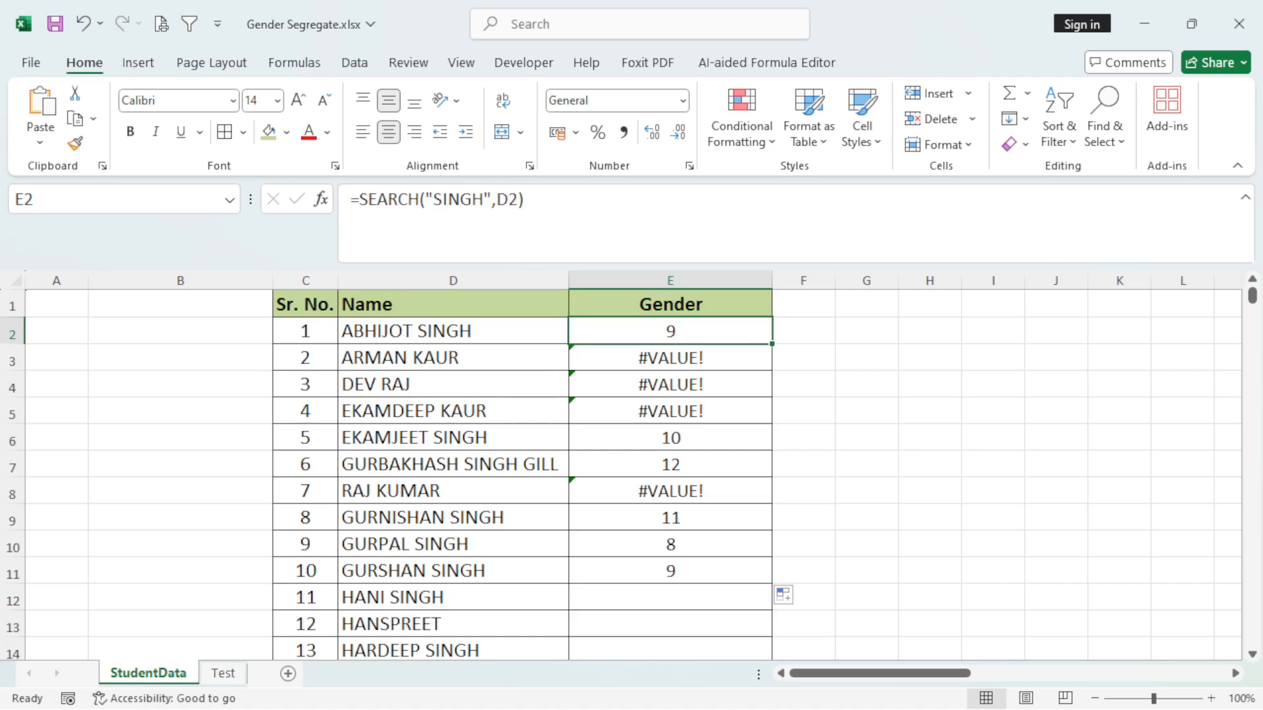
drag(453, 331, 453, 518)
click(670, 437)
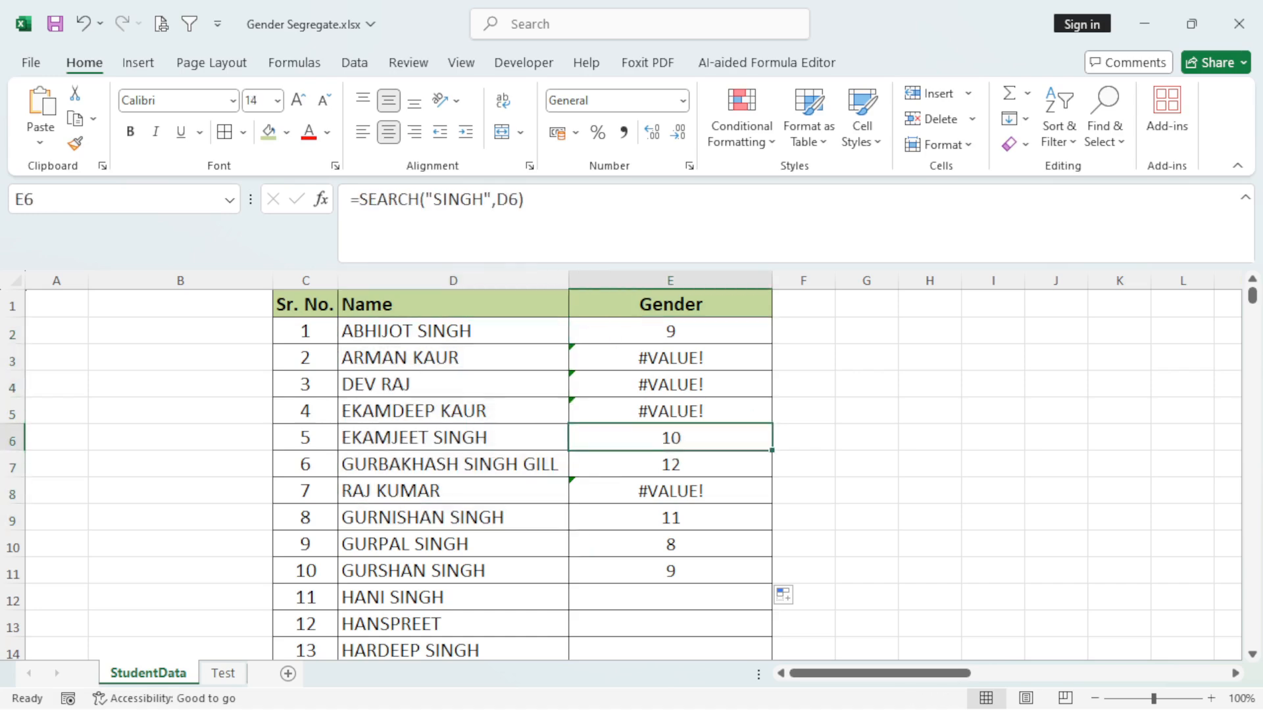
click(670, 465)
click(670, 517)
click(670, 545)
click(670, 571)
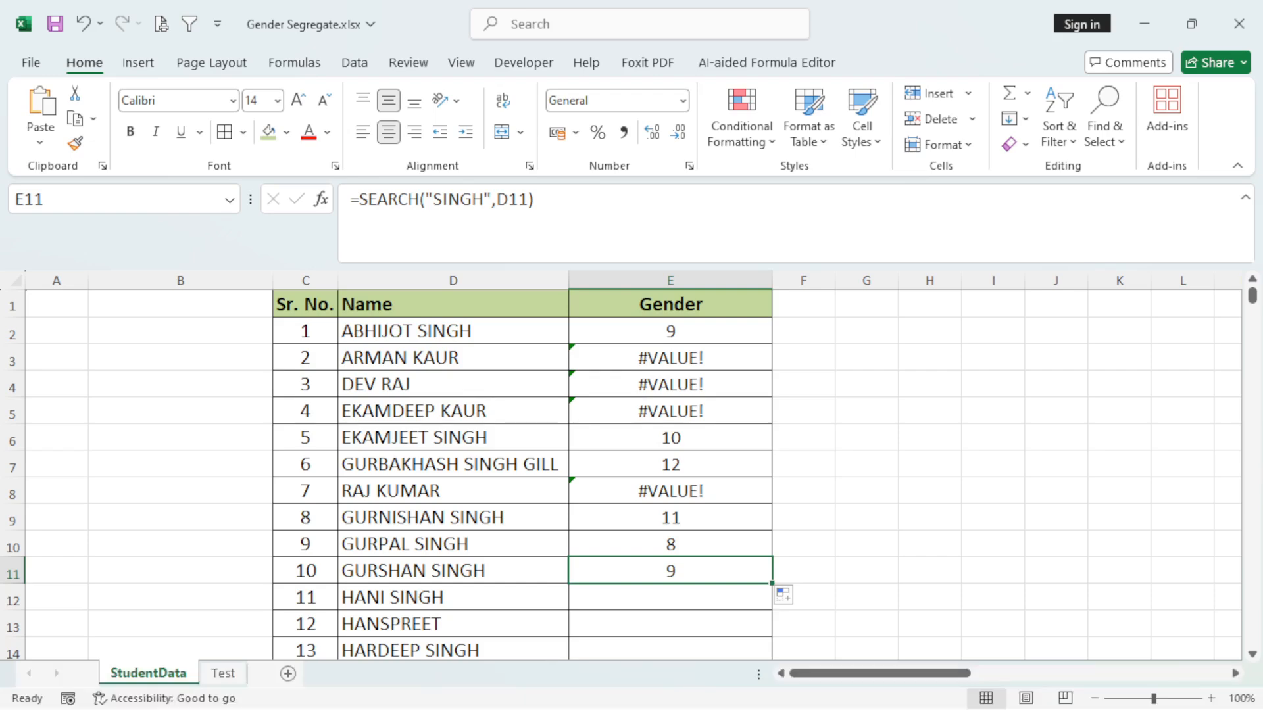
click(670, 331)
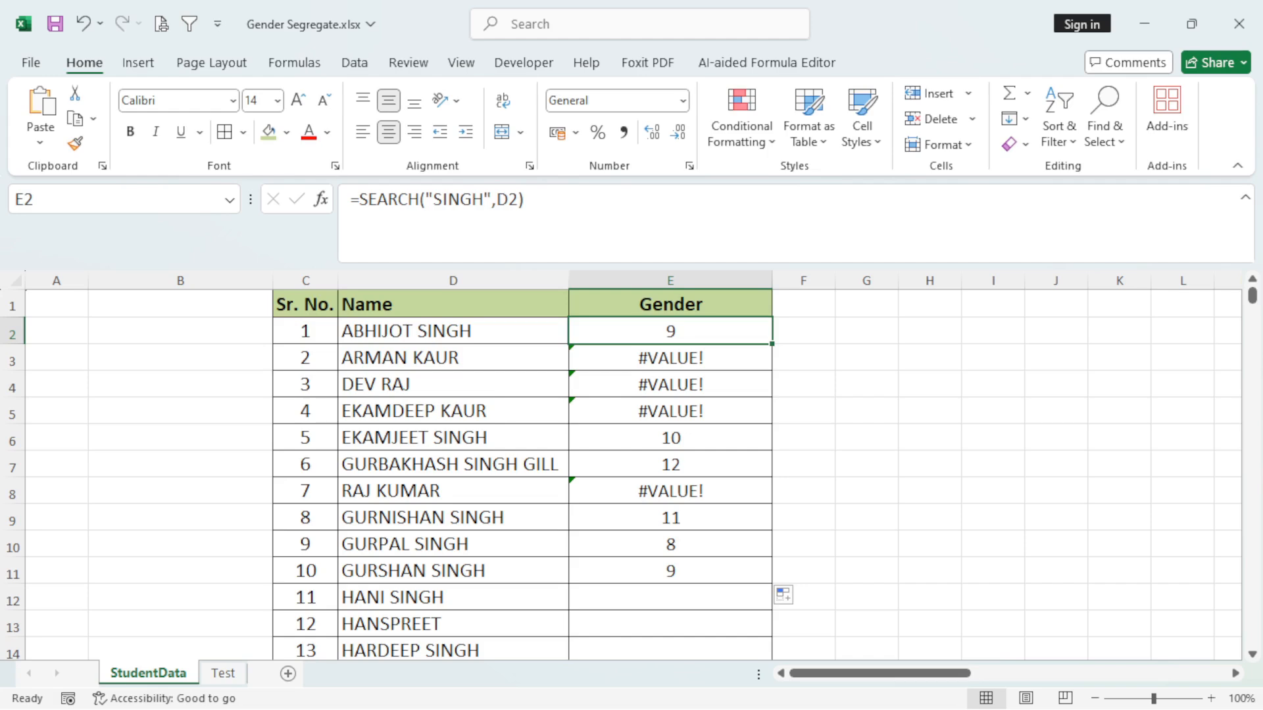
click(671, 545)
drag(670, 331, 670, 571)
Wrap the E2 formula in ISNUMBER as =ISNUMBER(SEARCH("SINGH",D2)) and fill it down to E11.
click(670, 331)
click(358, 237)
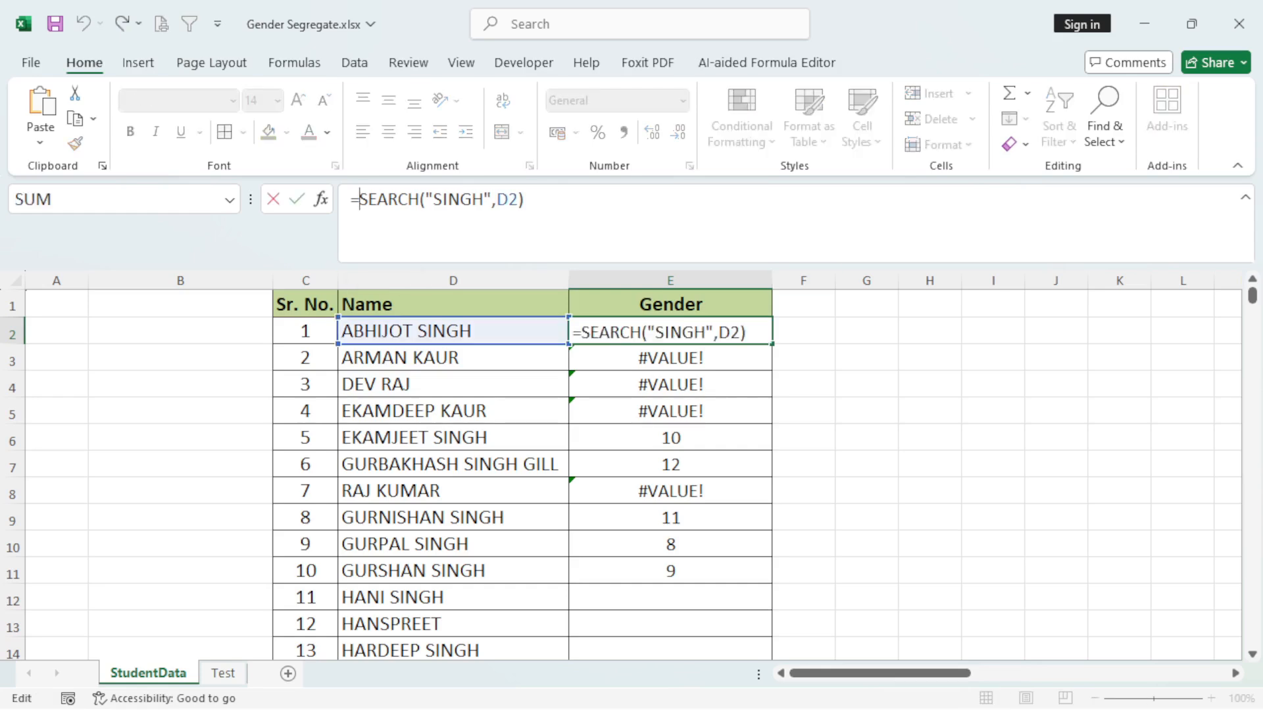
text(ISNUM)
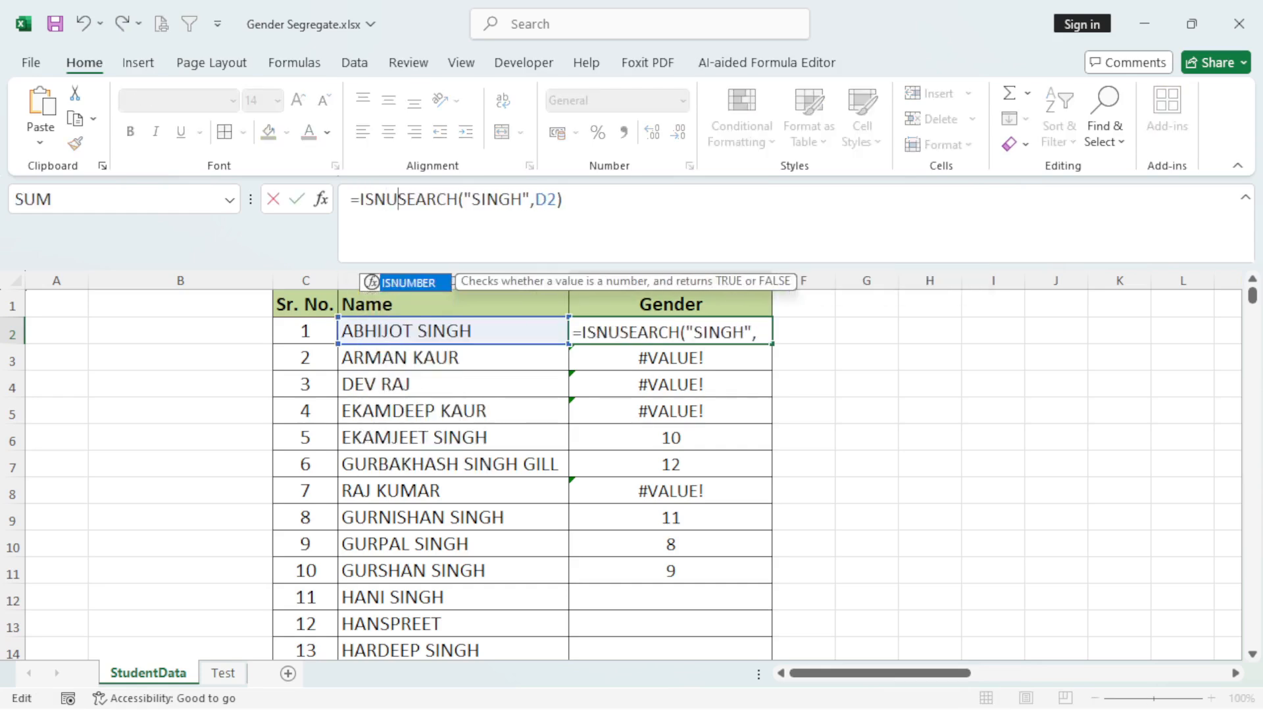
text(BER()
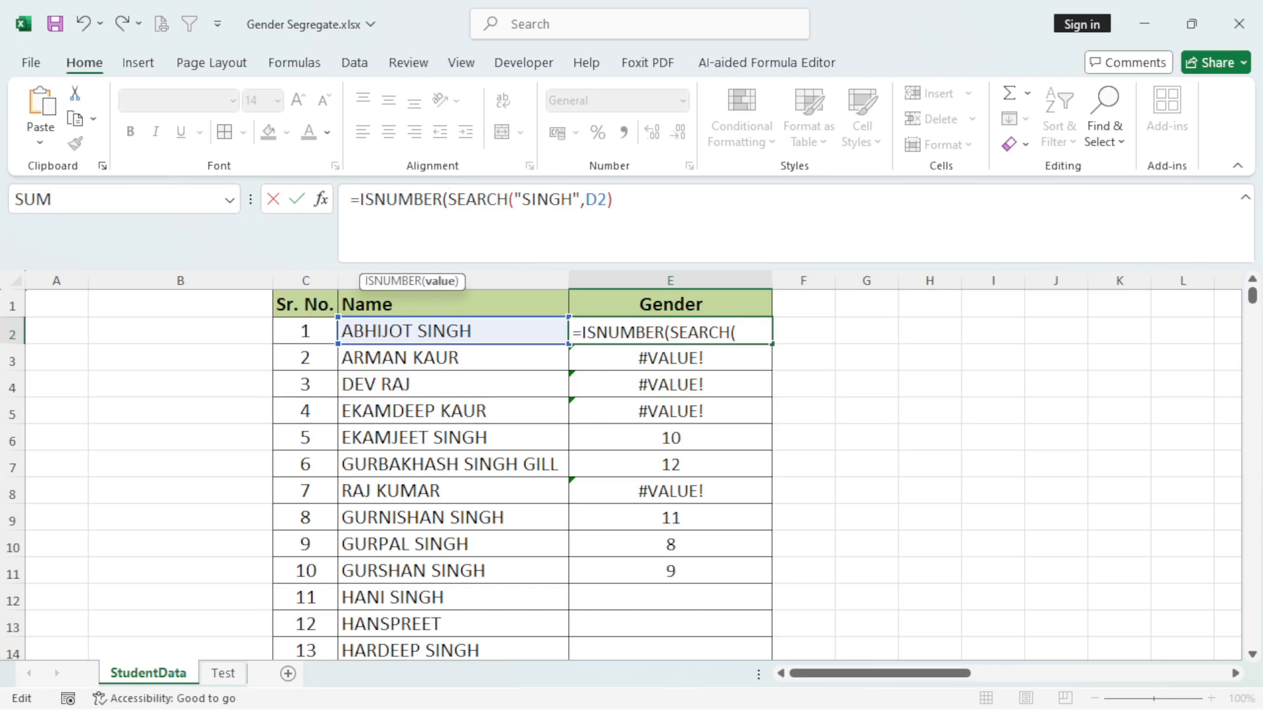
click(613, 199)
text())
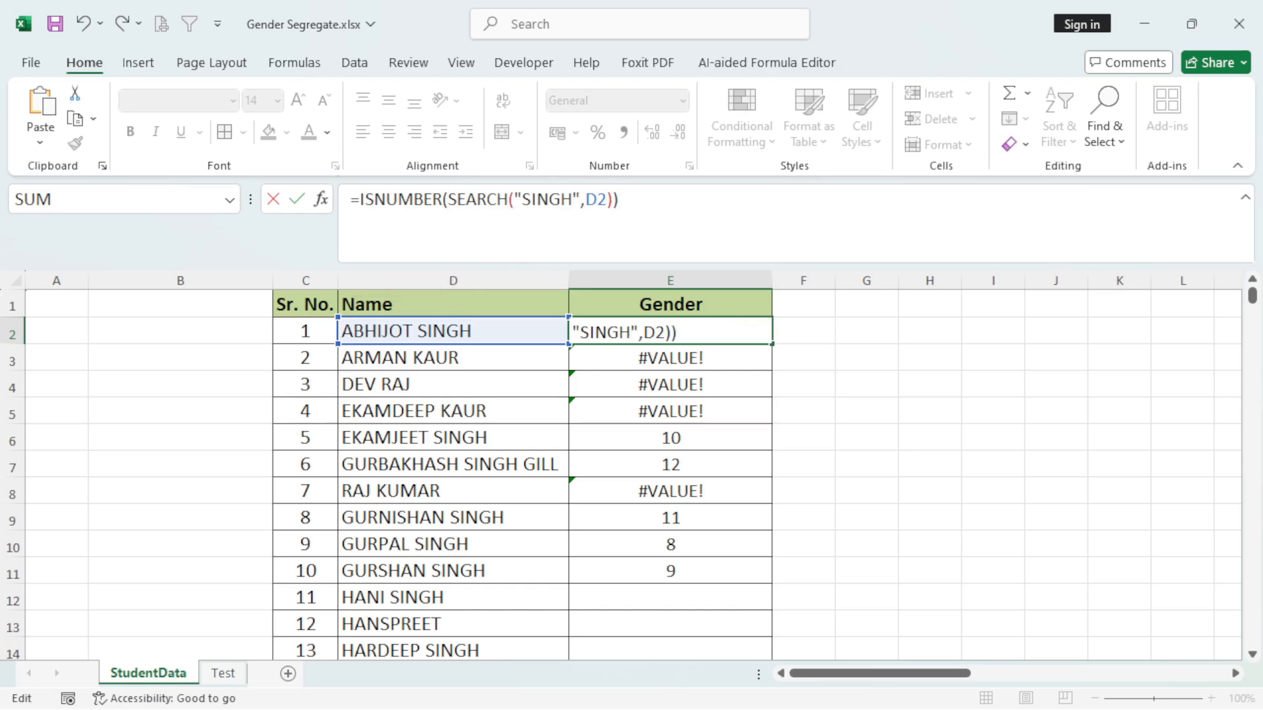
key(Return)
click(670, 331)
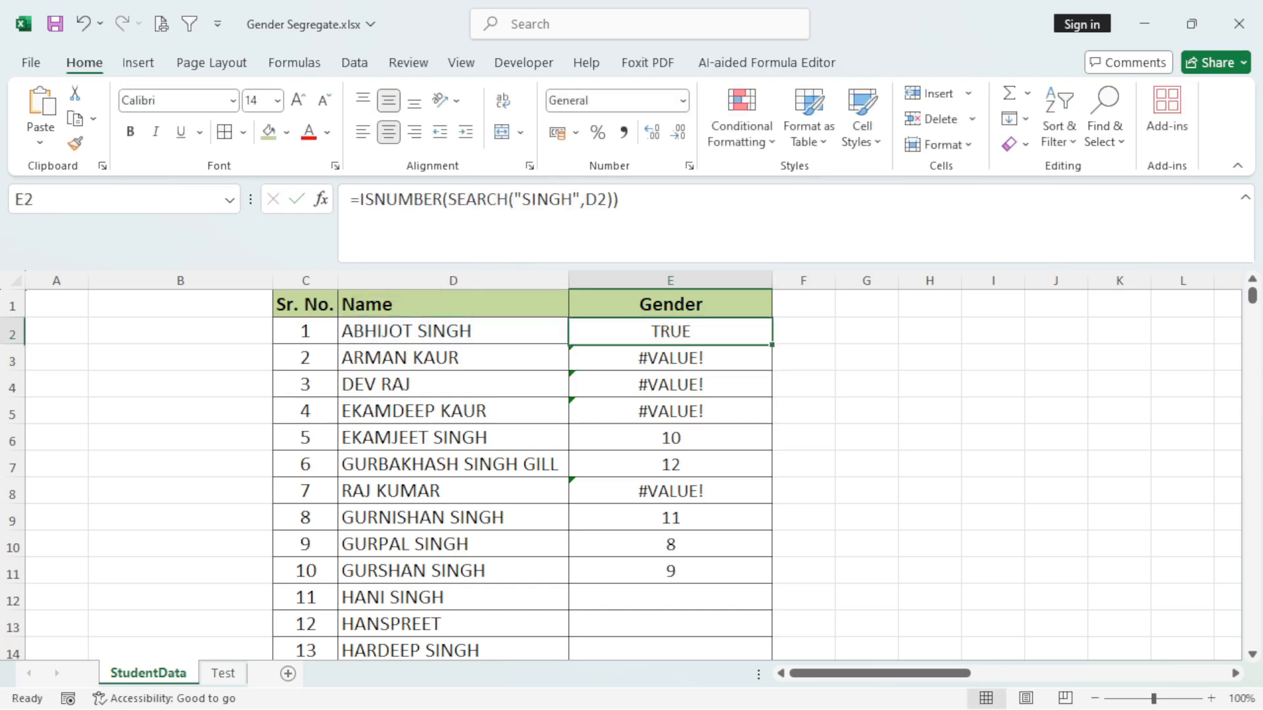
drag(771, 343, 771, 583)
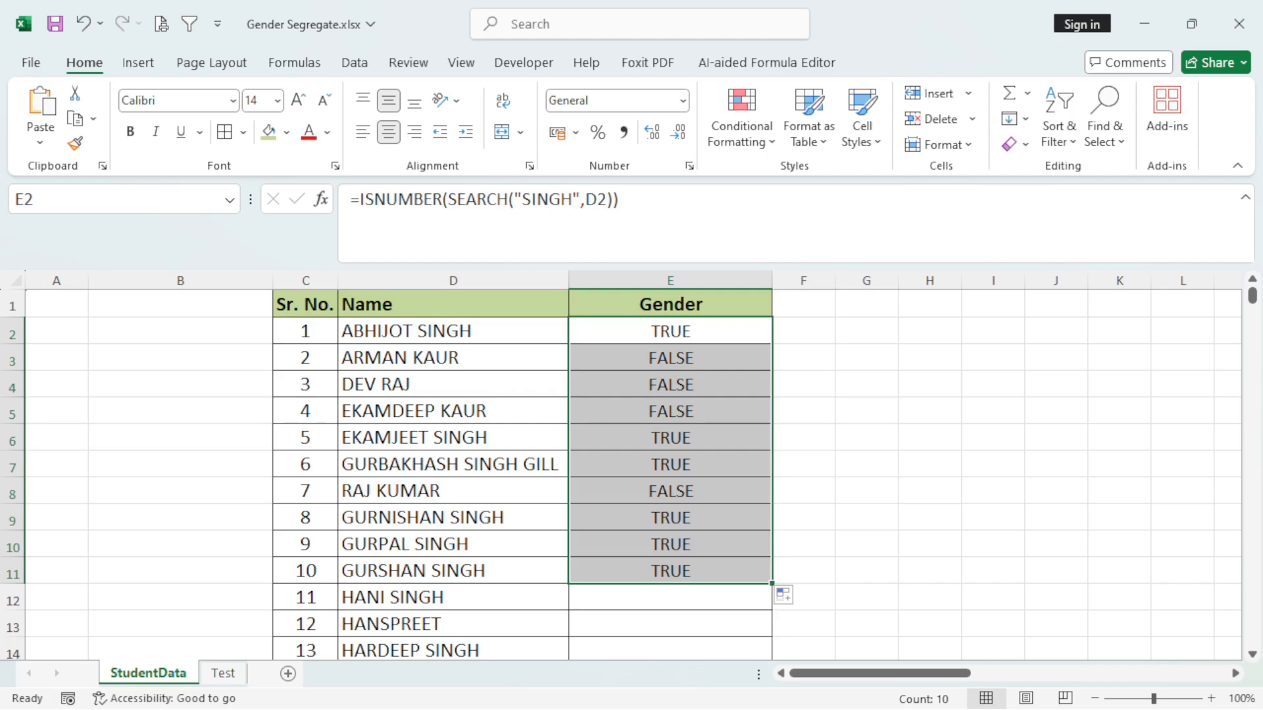
Wrap the E2 formula in IF so it reads =IF(ISNUMBER(SEARCH("SINGH",D2)),"MALE","-").
click(670, 330)
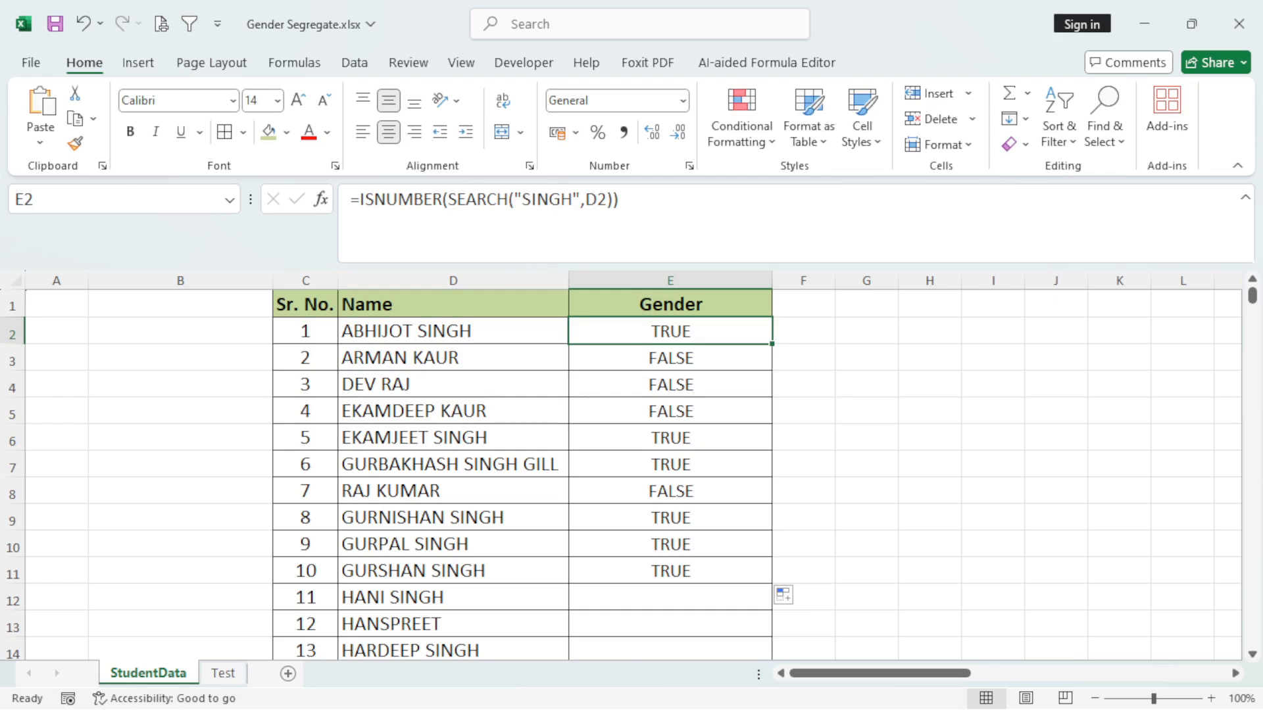
click(359, 199)
text(IF()
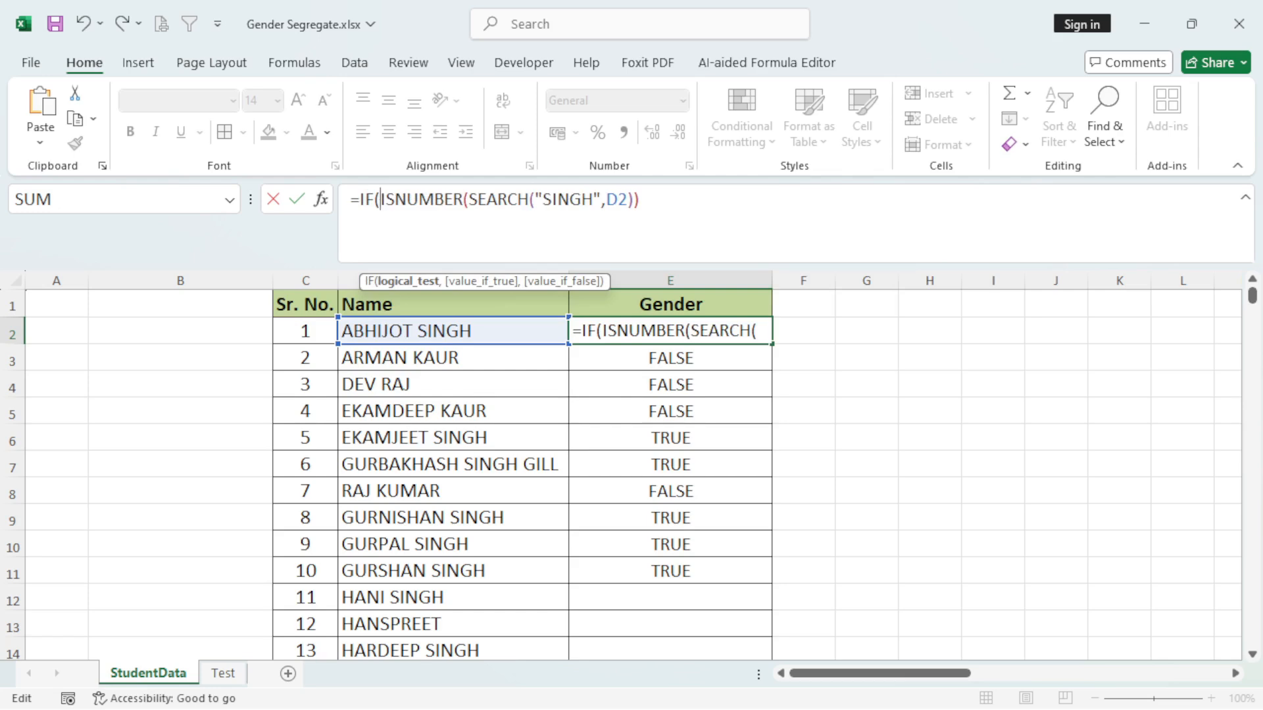
click(627, 199)
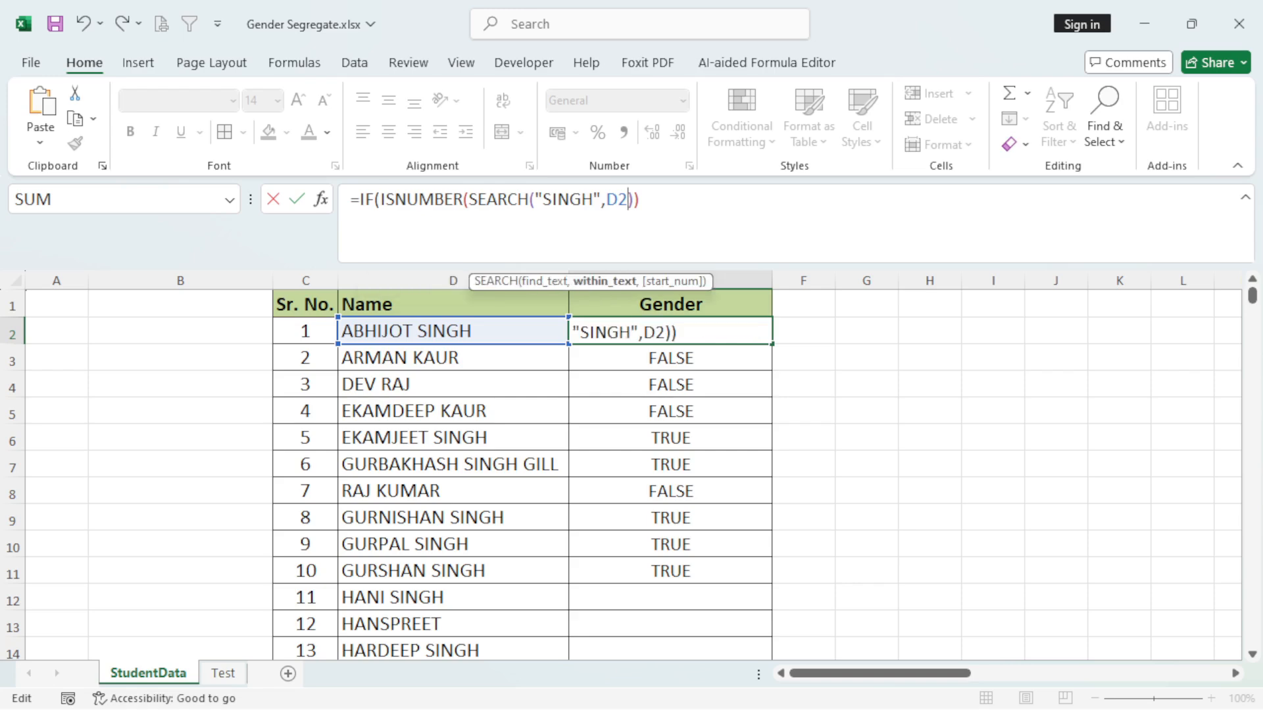
click(641, 199)
text(,)
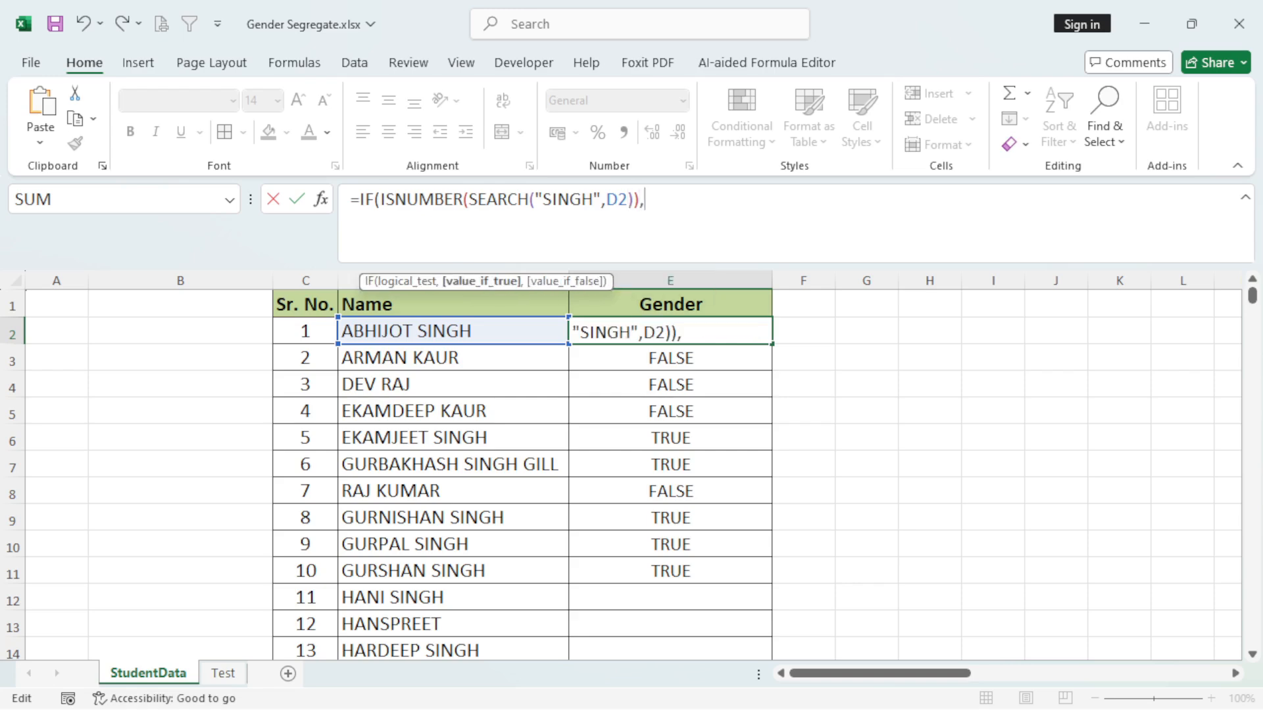
text("MALE)
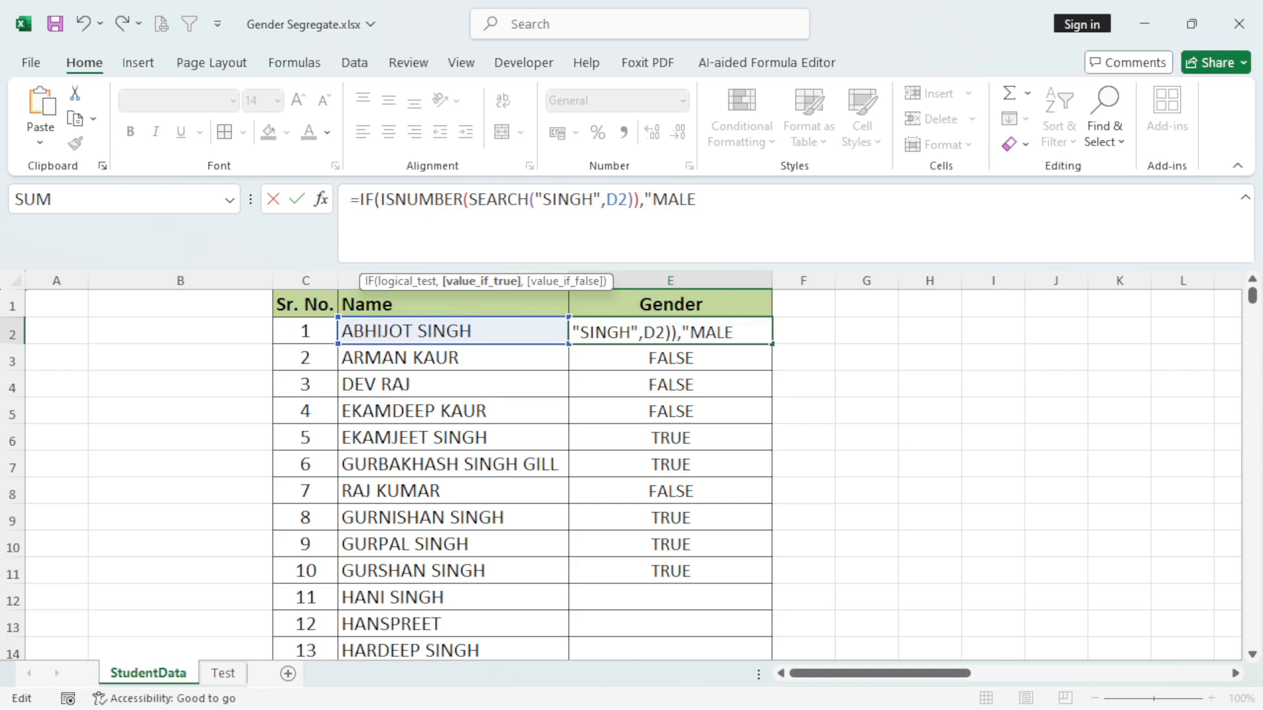
text(",)
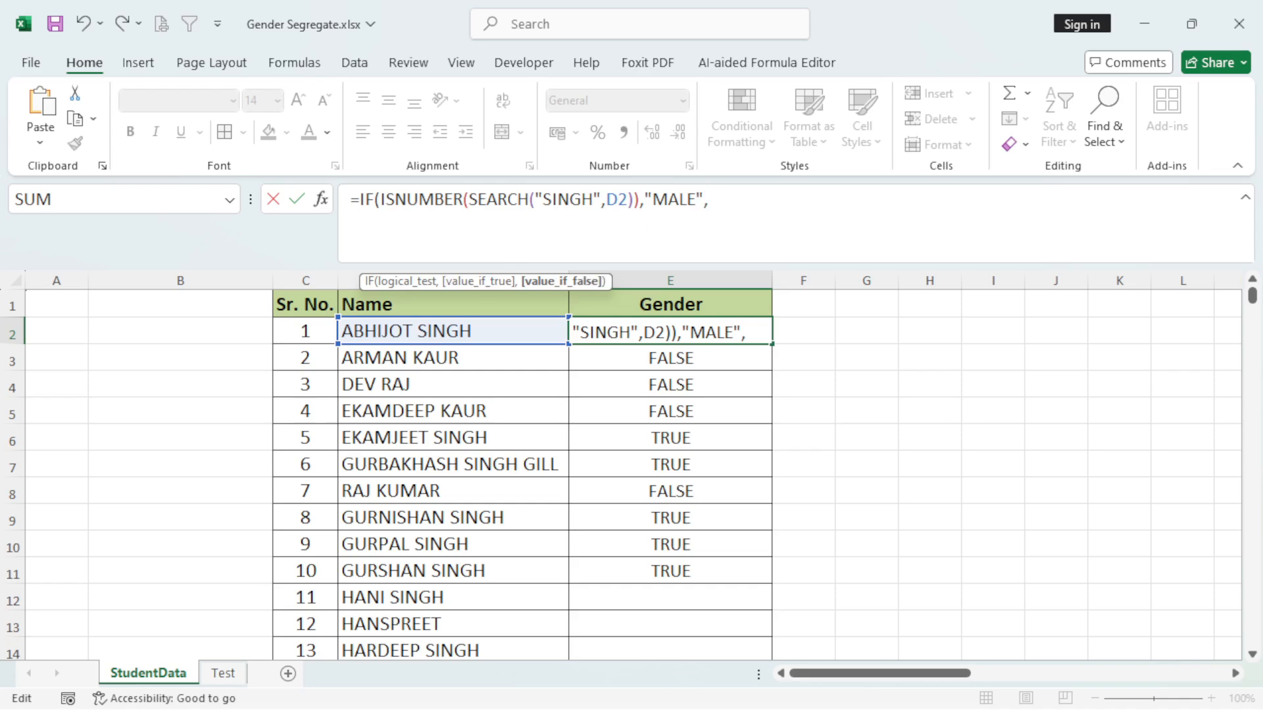
text("-"))
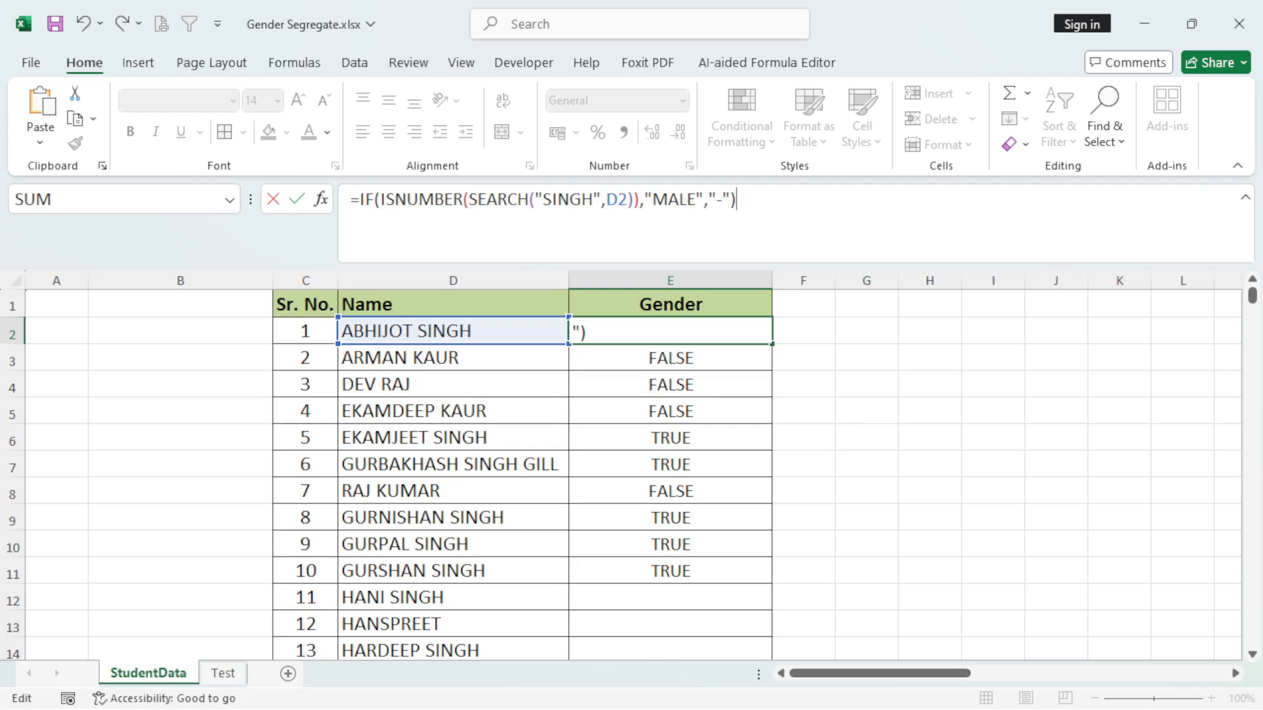
key(Return)
Fill the single-condition "MALE" formula from E2 down to E11.
click(670, 331)
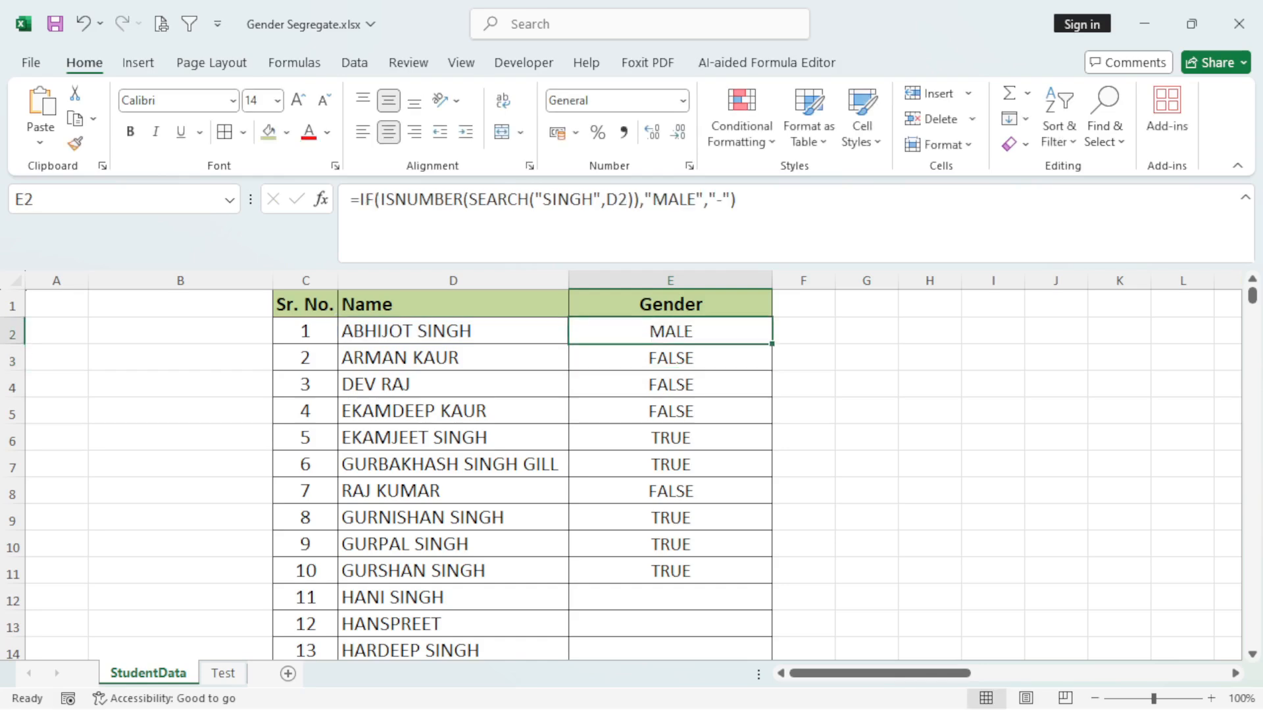
drag(771, 344, 771, 572)
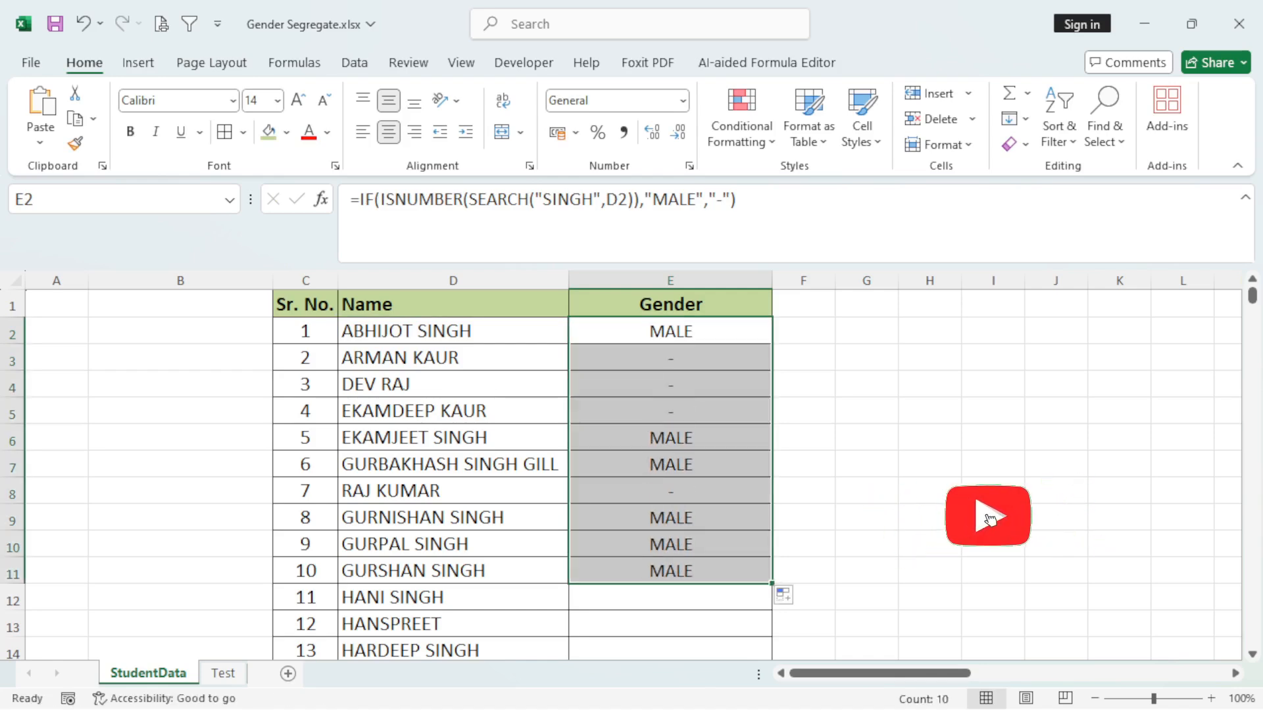
click(670, 358)
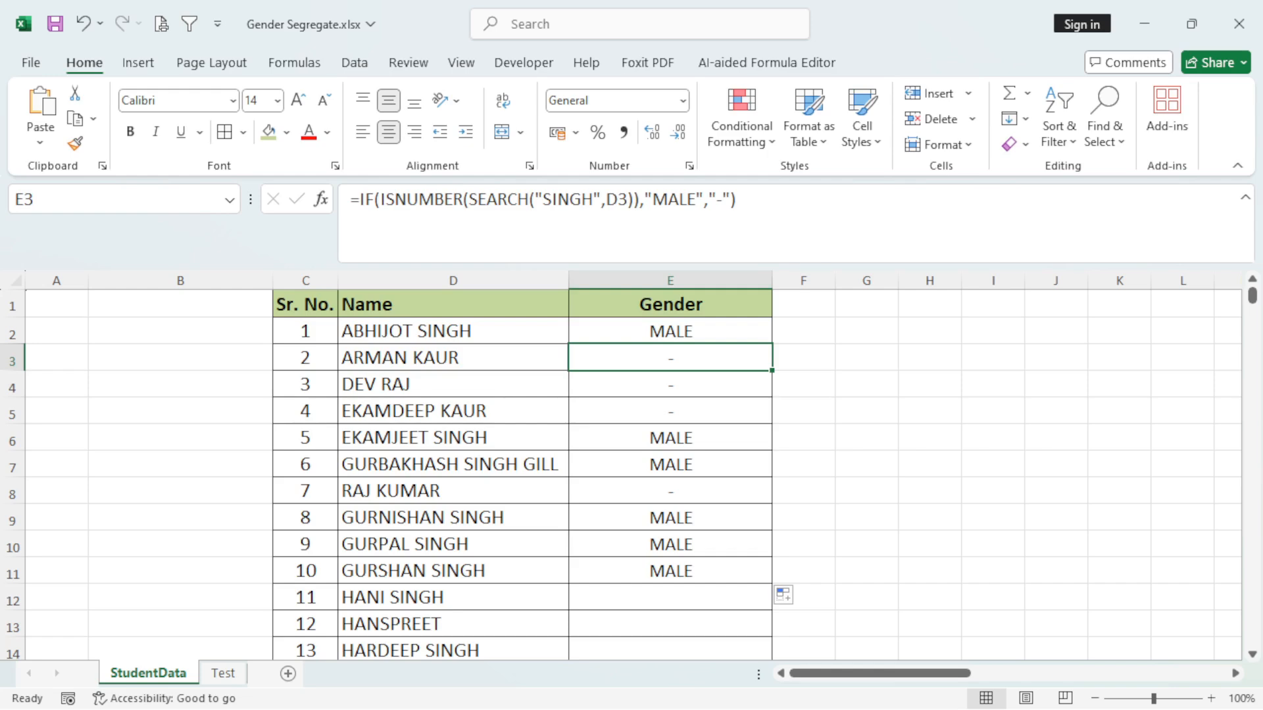
In the E2 formula, replace the "-" argument with a copy of IF(ISNUMBER(SEARCH("SINGH",D2)).
click(670, 331)
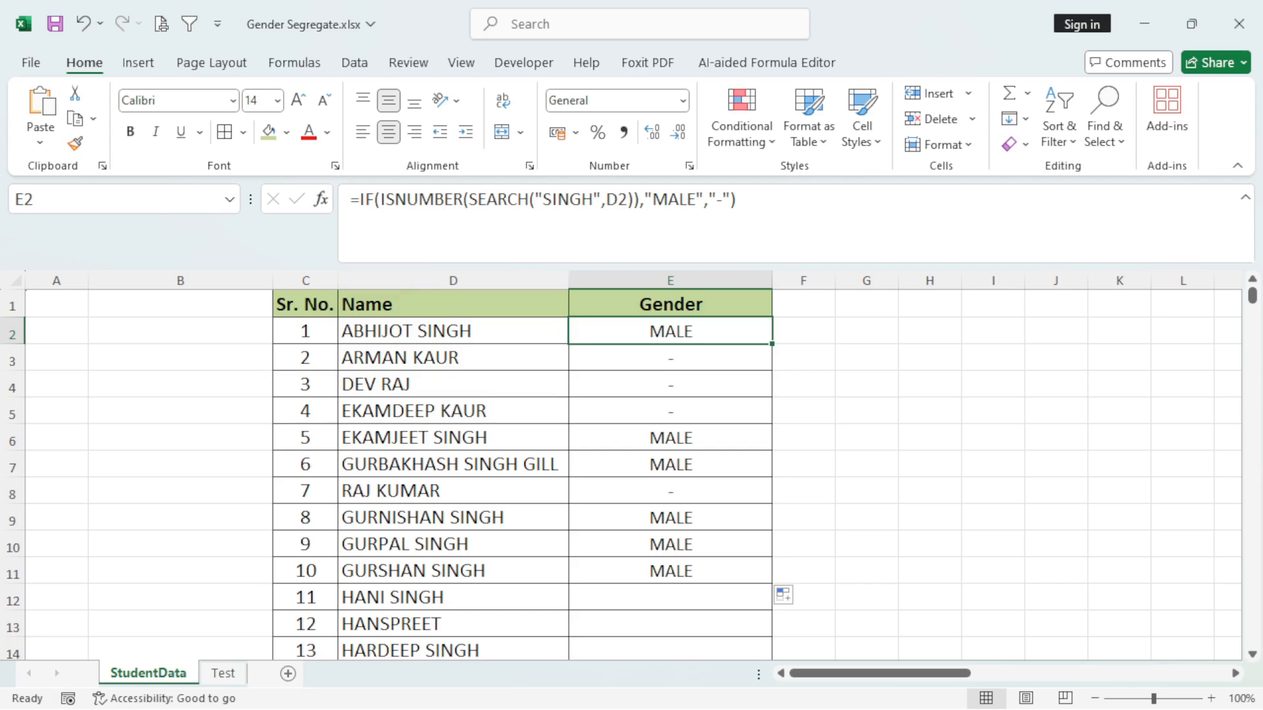
drag(359, 198, 640, 199)
key(ctrl+c)
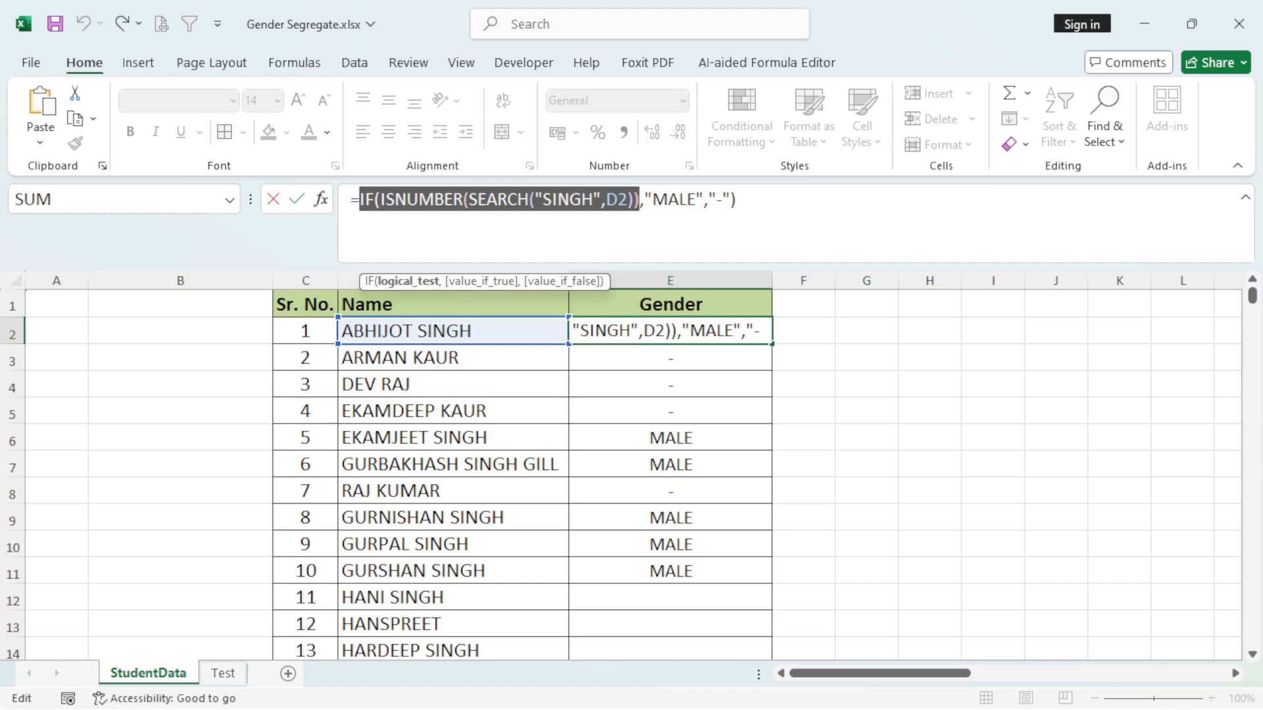
click(709, 199)
key(Delete)
key(Delete)
key(Delete)
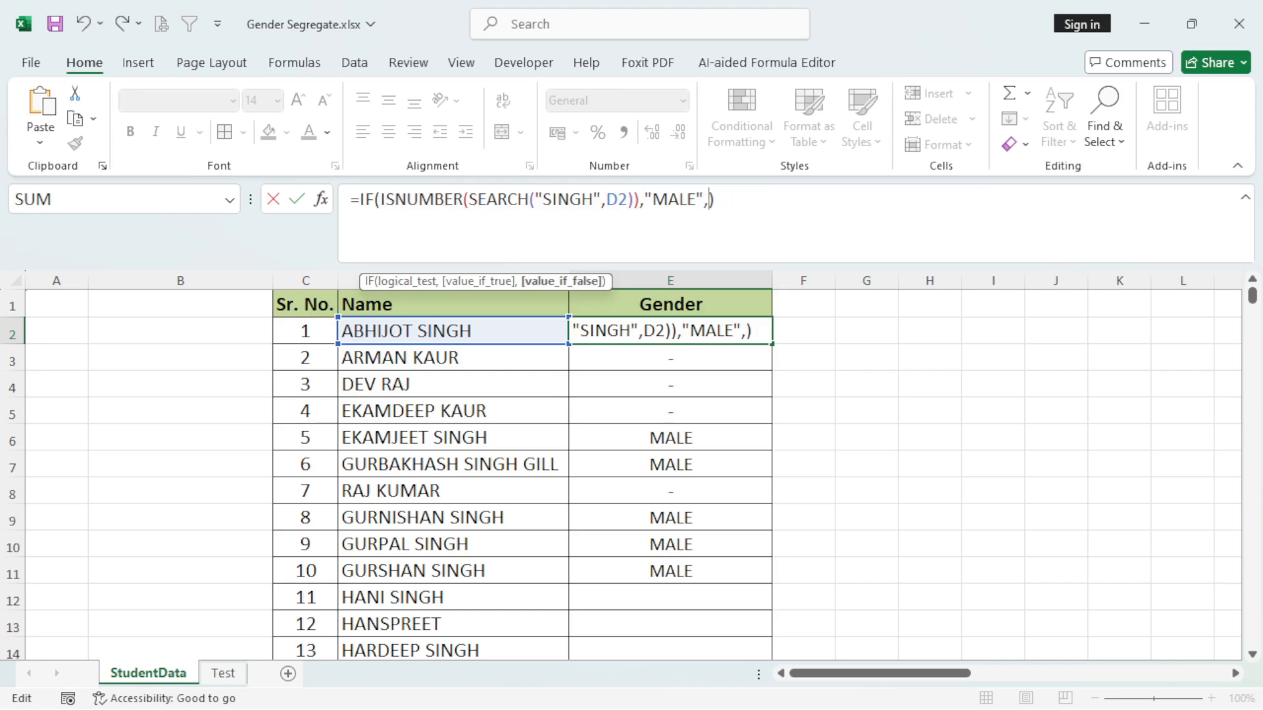
key(ctrl+v)
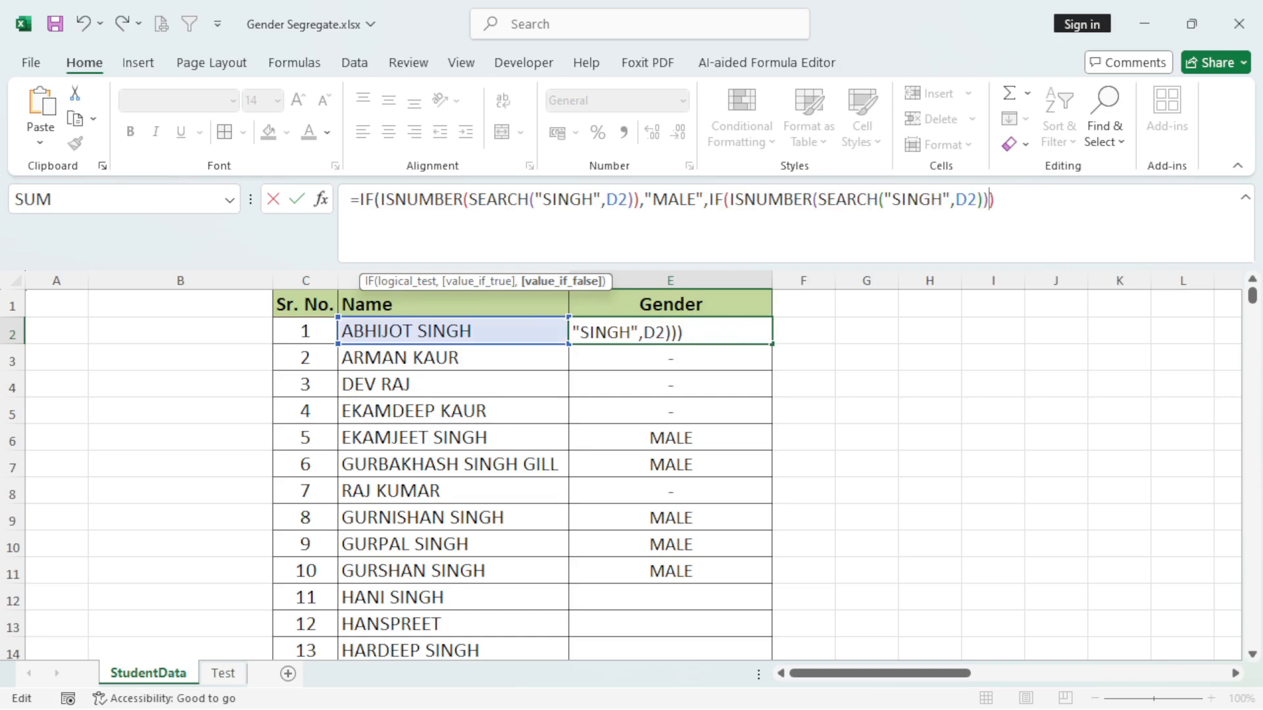
Change the search text of the nested IF in E2 to "KAUR".
click(943, 200)
key(BackSpace)
key(BackSpace)
key(BackSpace)
key(BackSpace)
key(BackSpace)
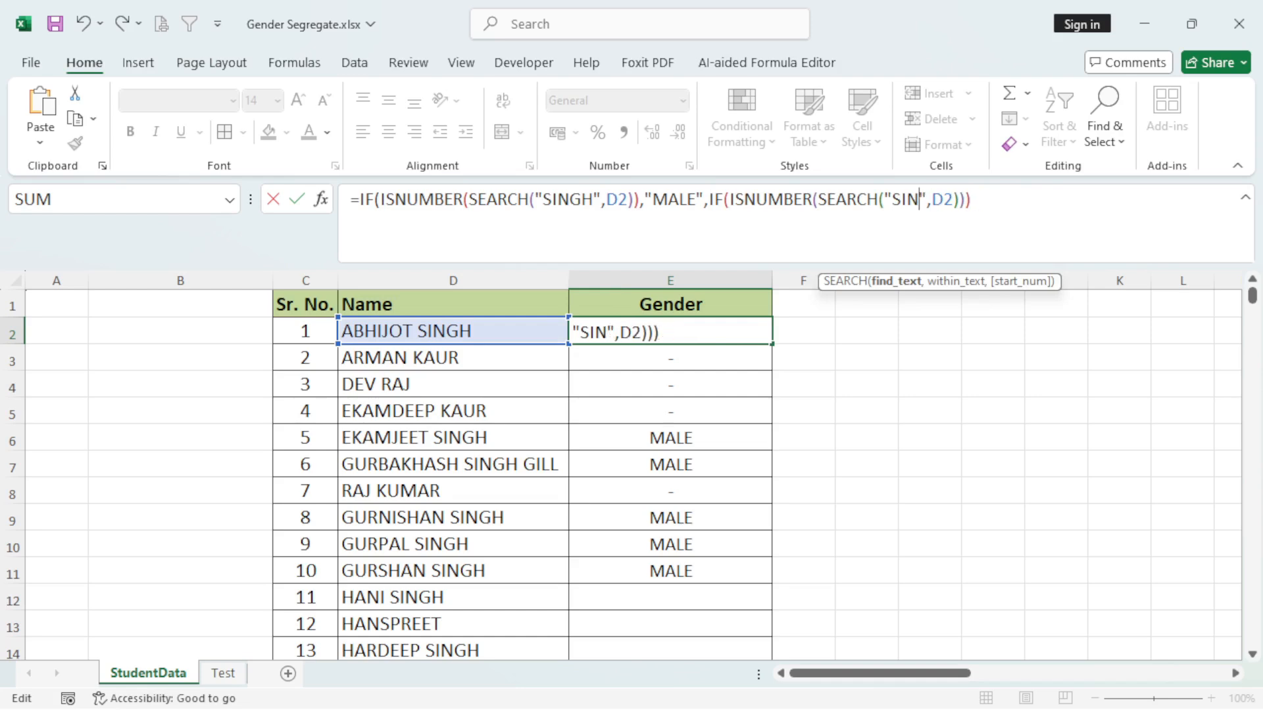
text(KAUR)
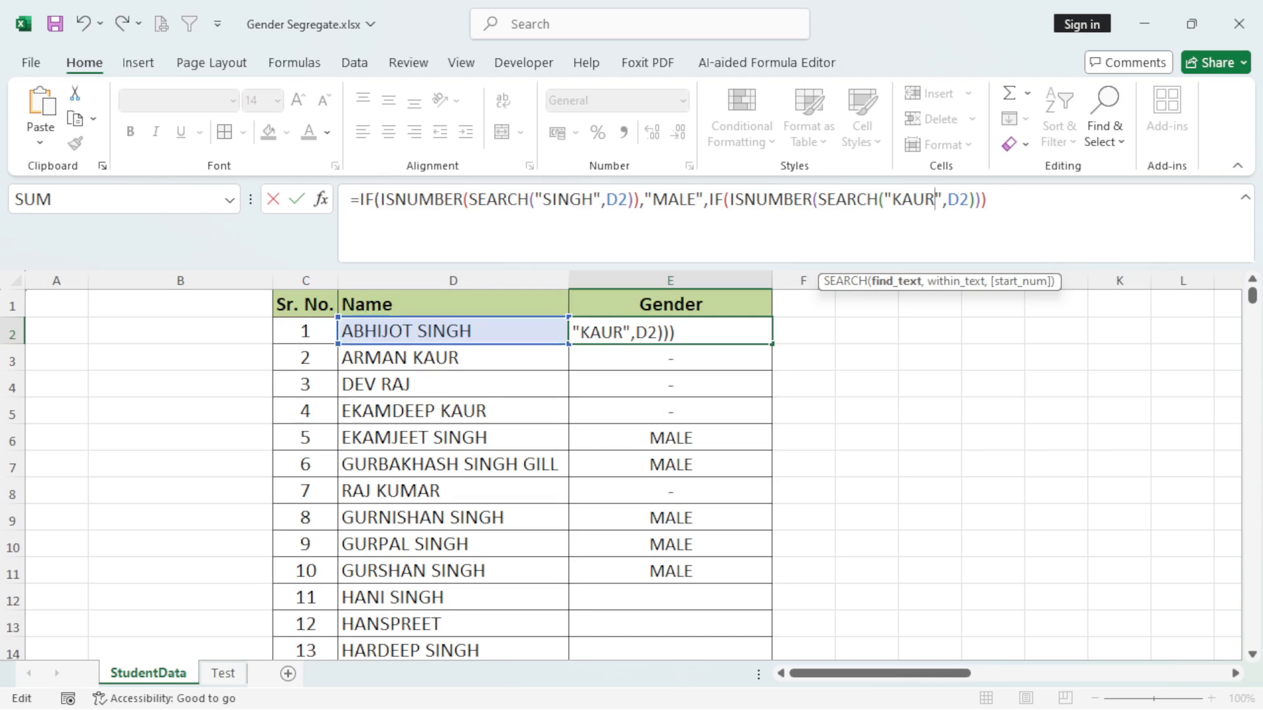
Complete the nested IF in E2 with "FEMALE" if true and "=" if false, accepting the closing-parenthesis correction.
key(Right)
key(Right)
key(Right)
key(Right)
key(Right)
key(Right)
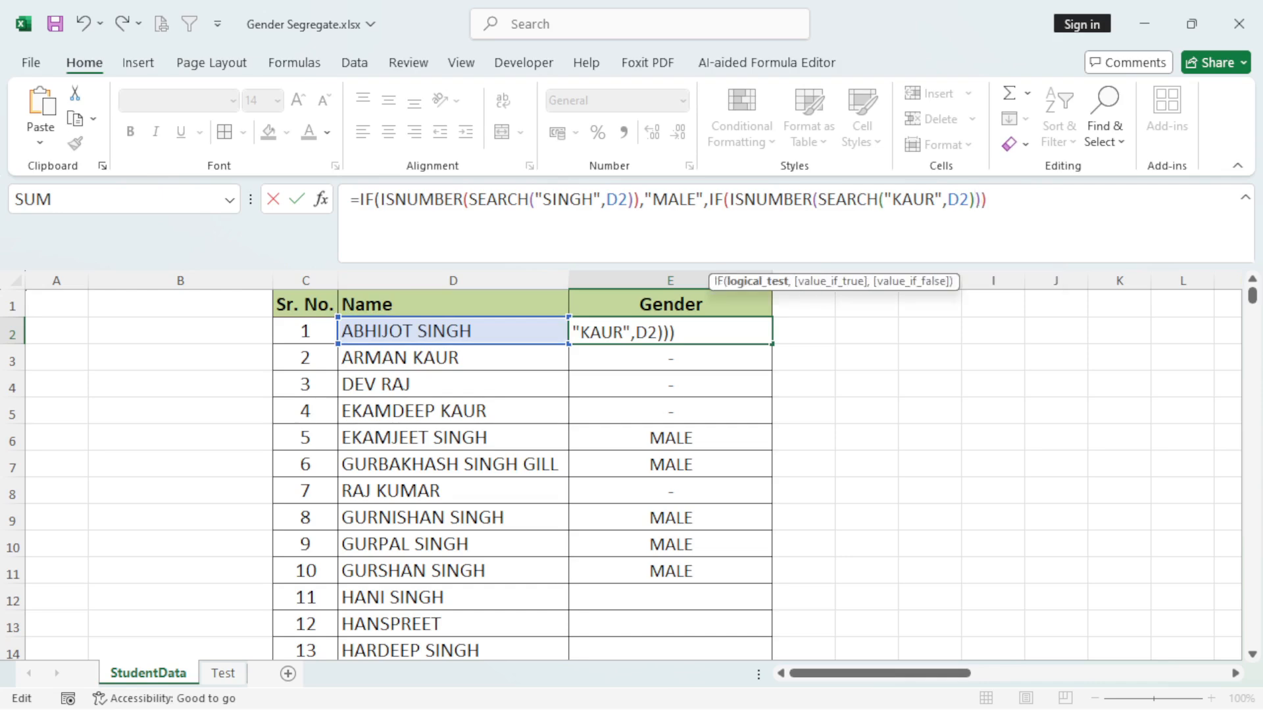
text(,)
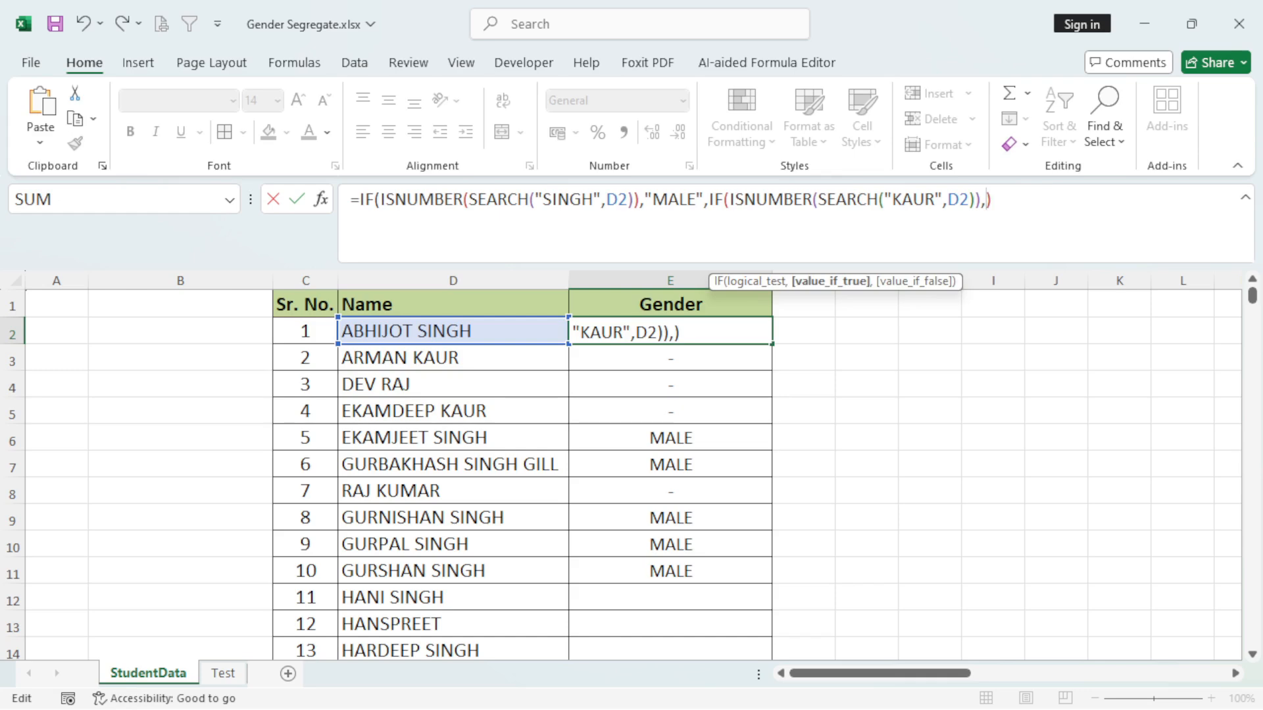
text("FEMALE")
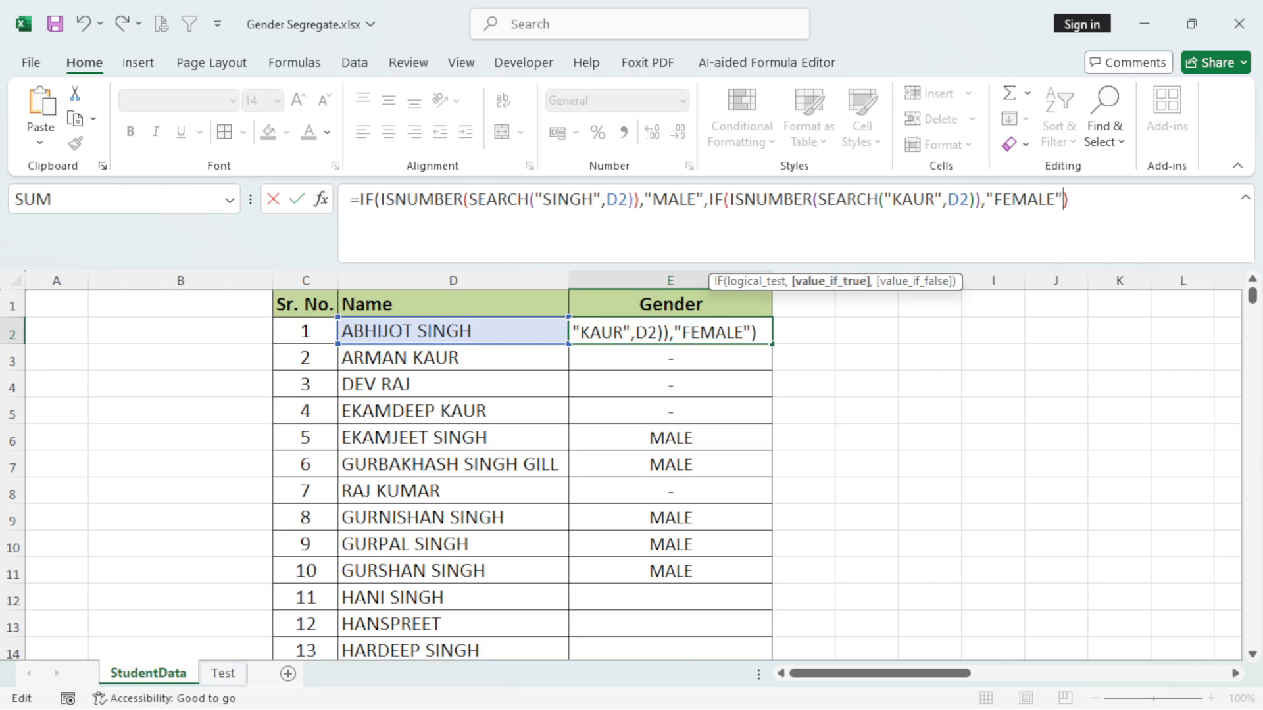
text(,"=)
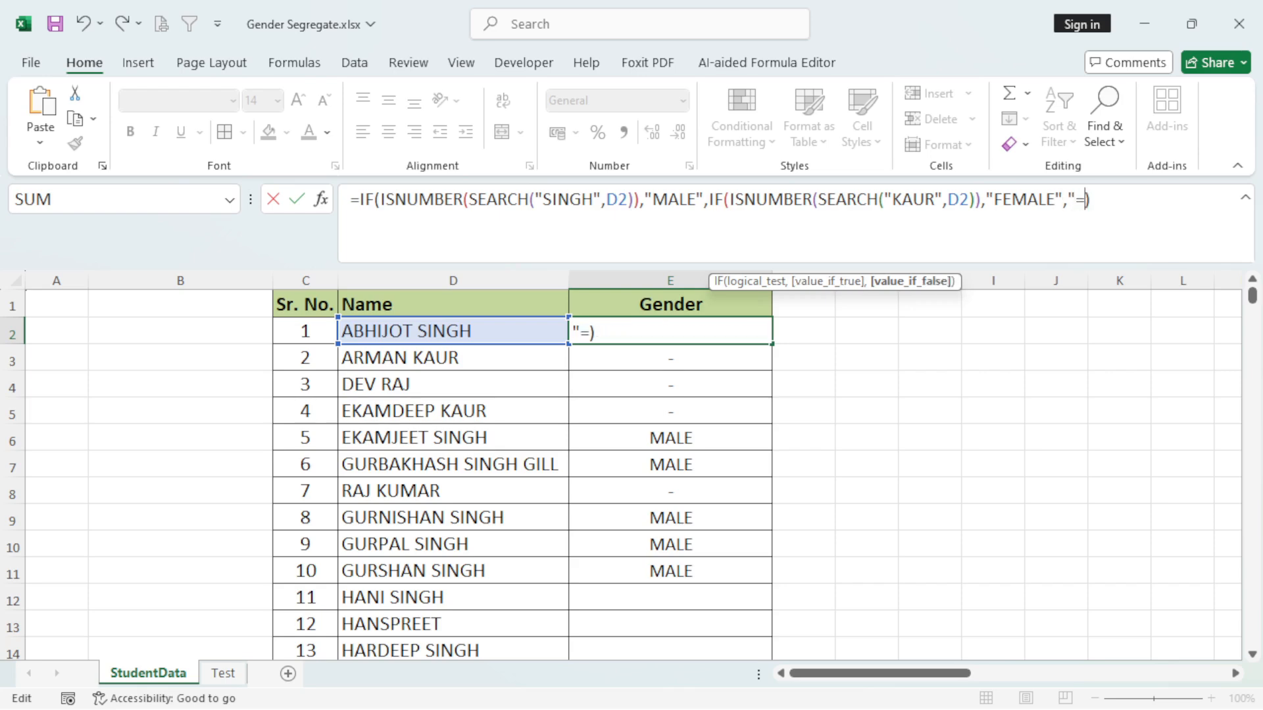
text(")
key(Return)
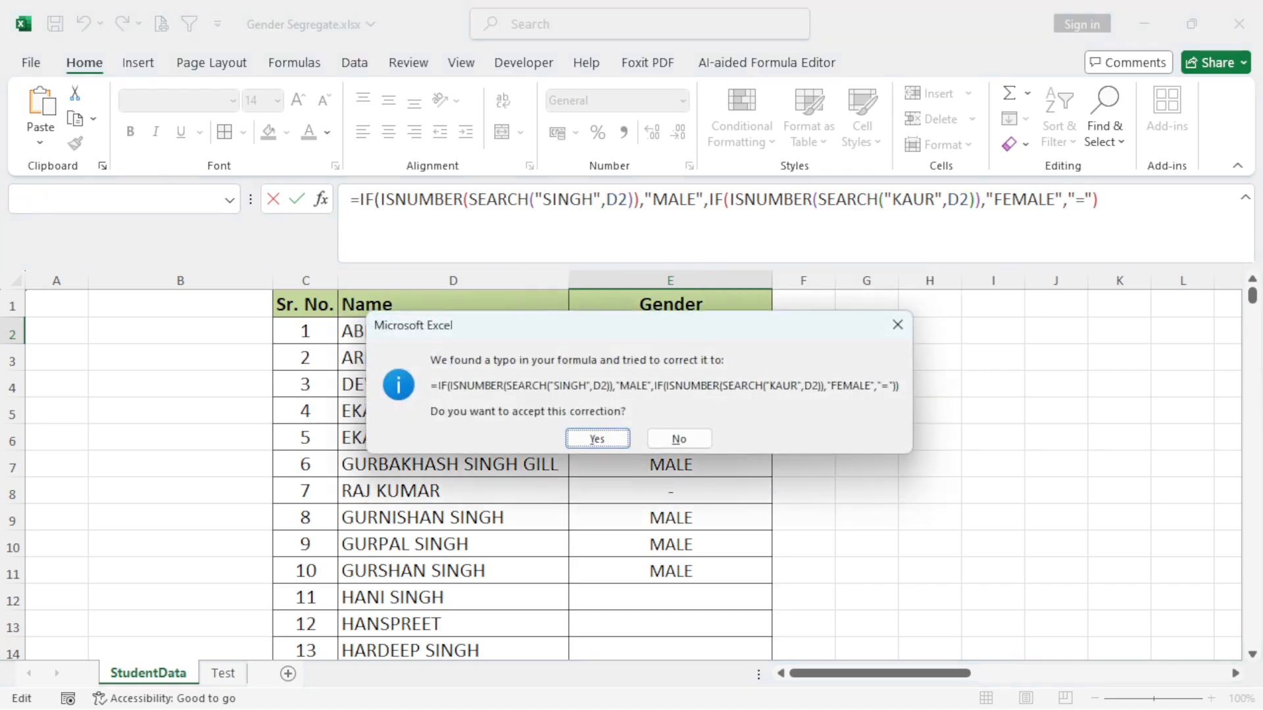
key(Return)
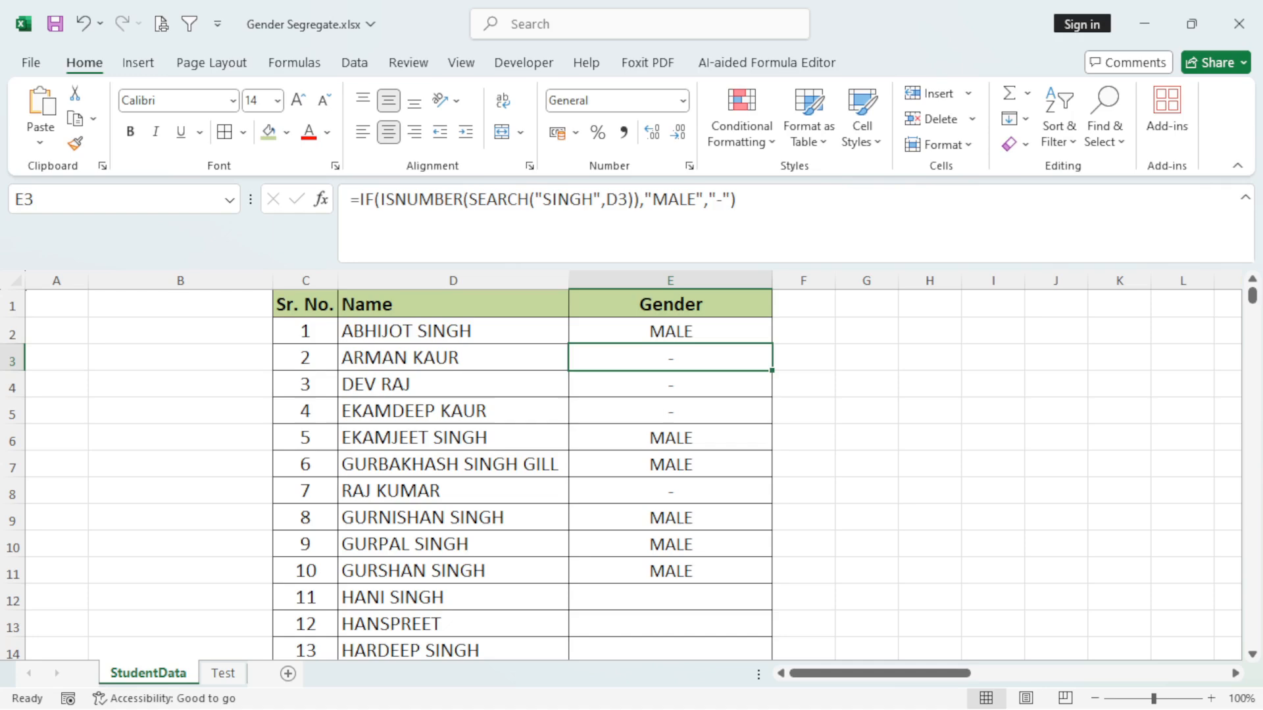
Fill the nested IF formula from E2 down to E11 and check the results against the names.
click(670, 331)
drag(772, 344, 771, 583)
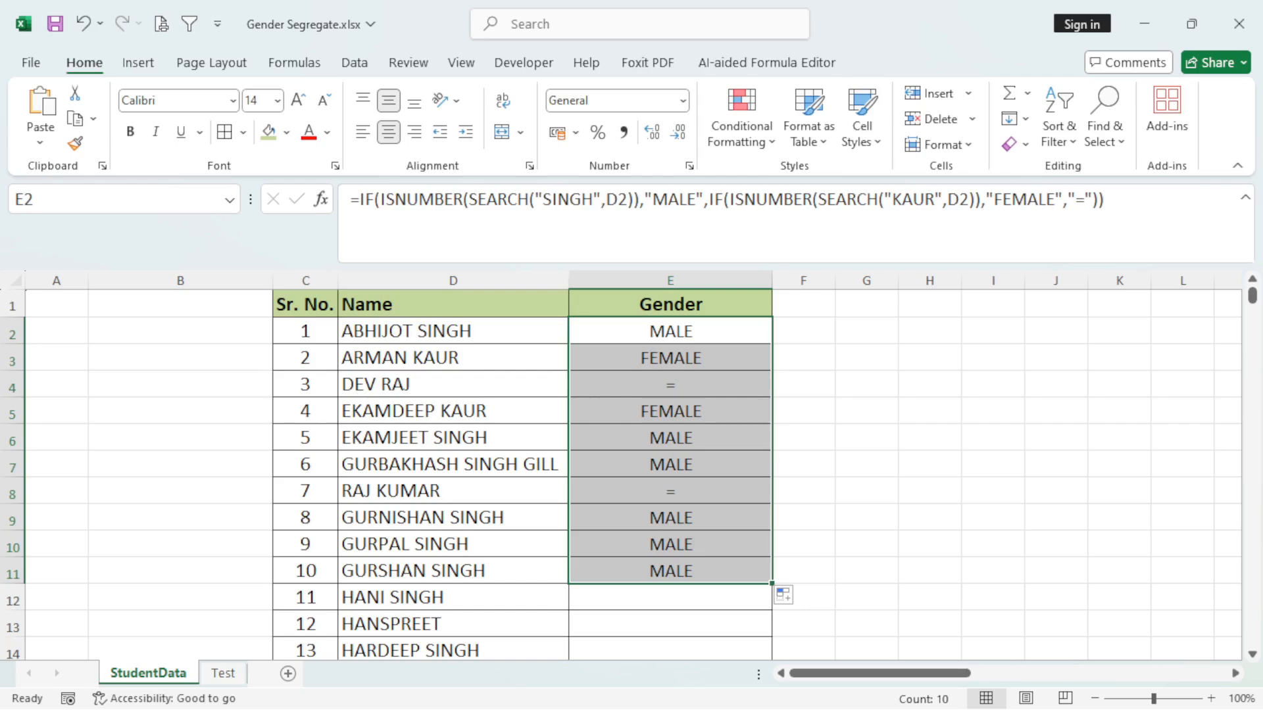
click(453, 411)
drag(670, 332, 670, 359)
Fill the E2 gender formula down to the last student in row 266 and review the results back to the first row.
click(671, 331)
drag(772, 343, 772, 598)
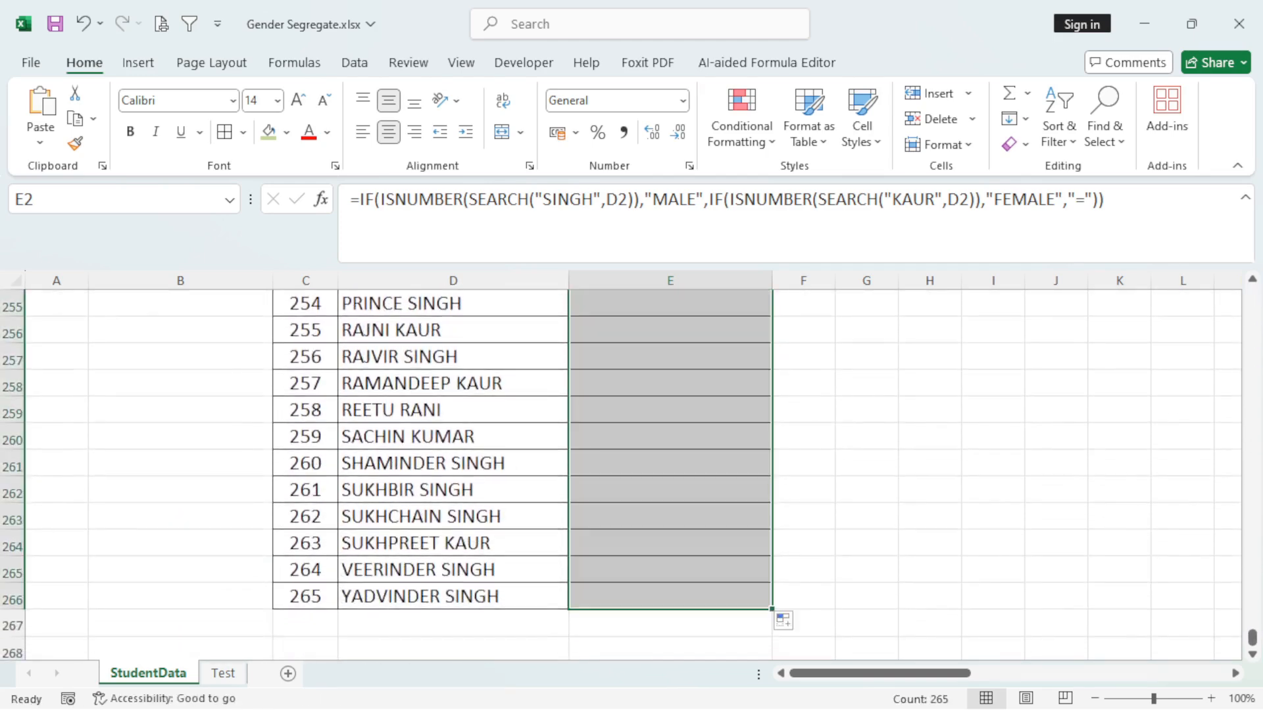
scroll(632, 474, up, 5)
scroll(631, 474, up, 20)
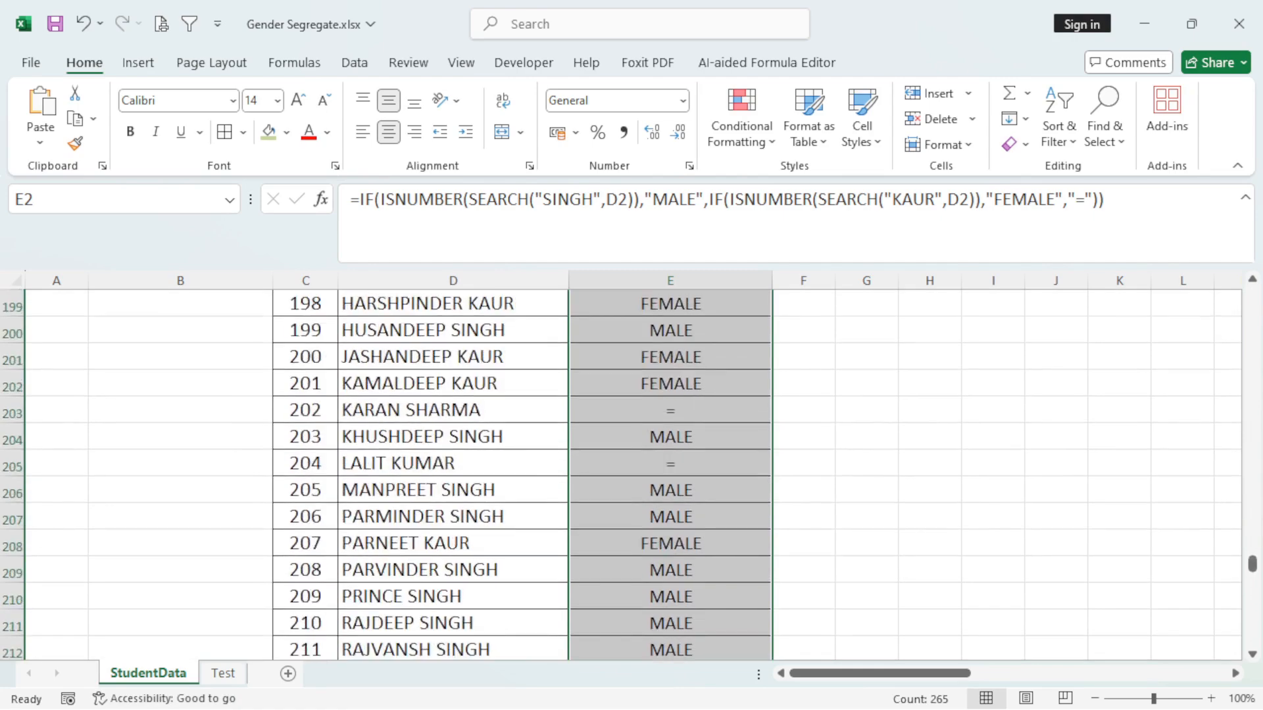
scroll(632, 473, up, 12)
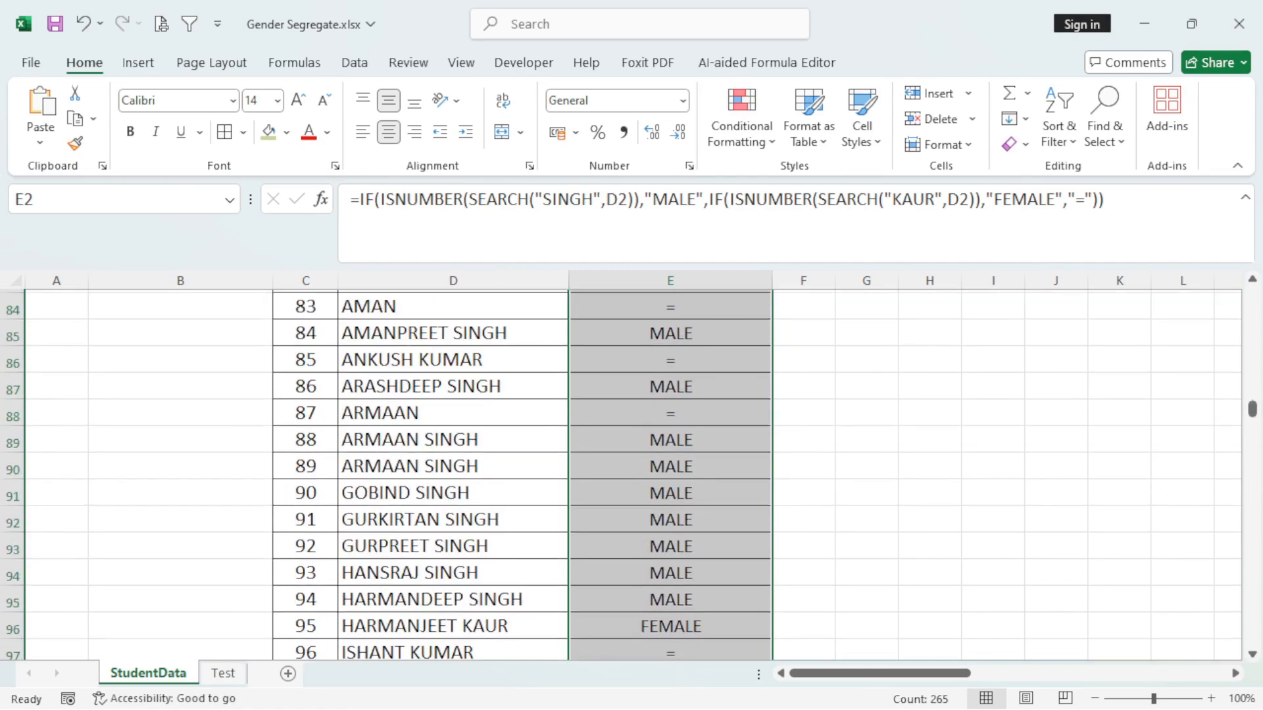
scroll(631, 474, up, 20)
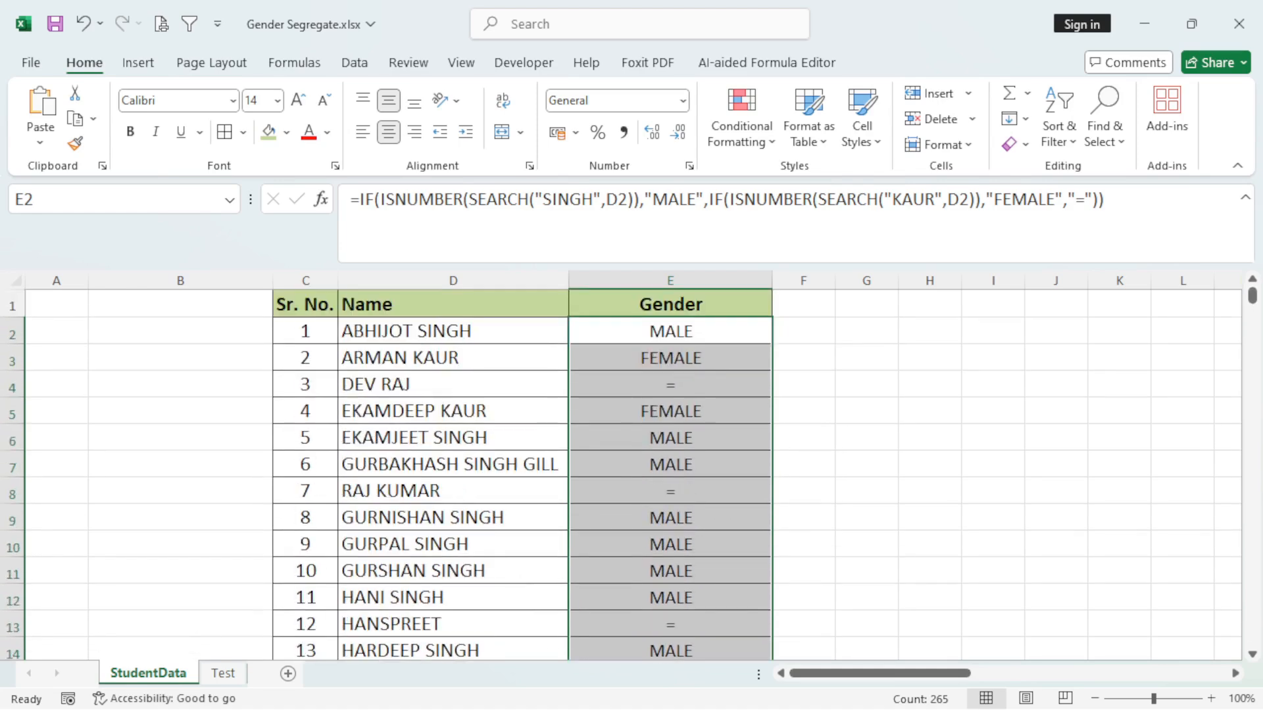
click(670, 332)
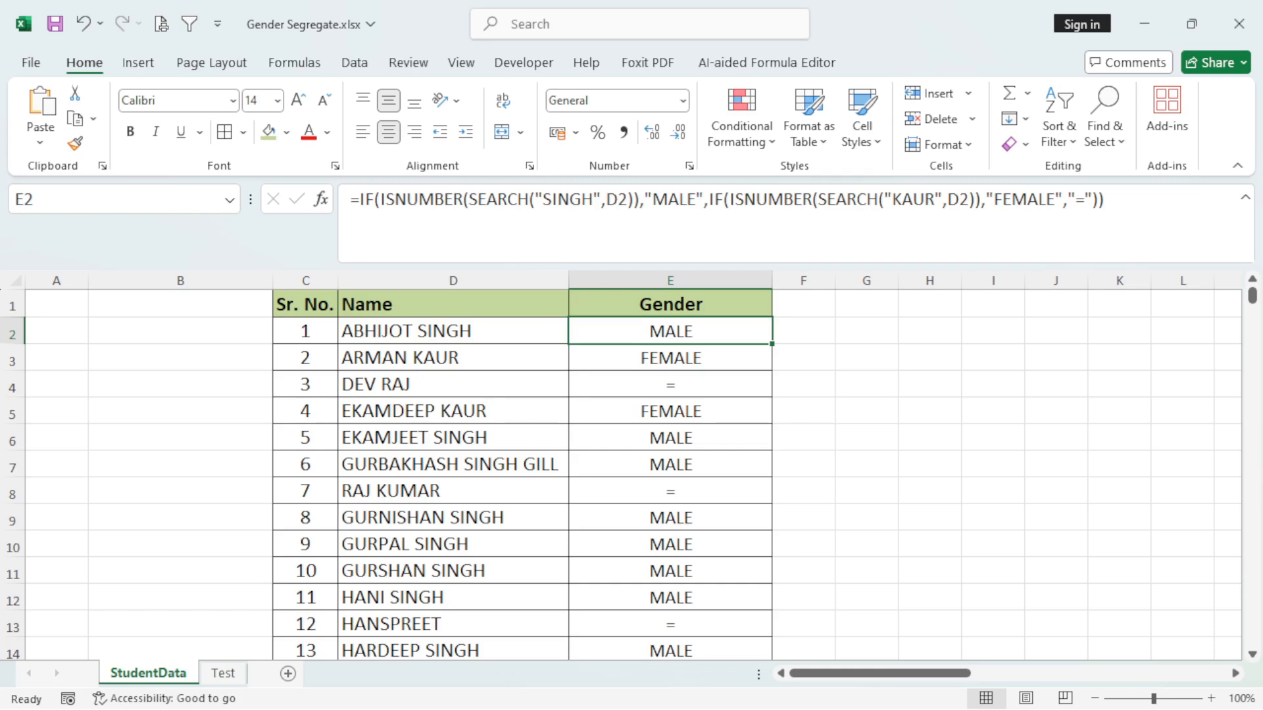
click(453, 385)
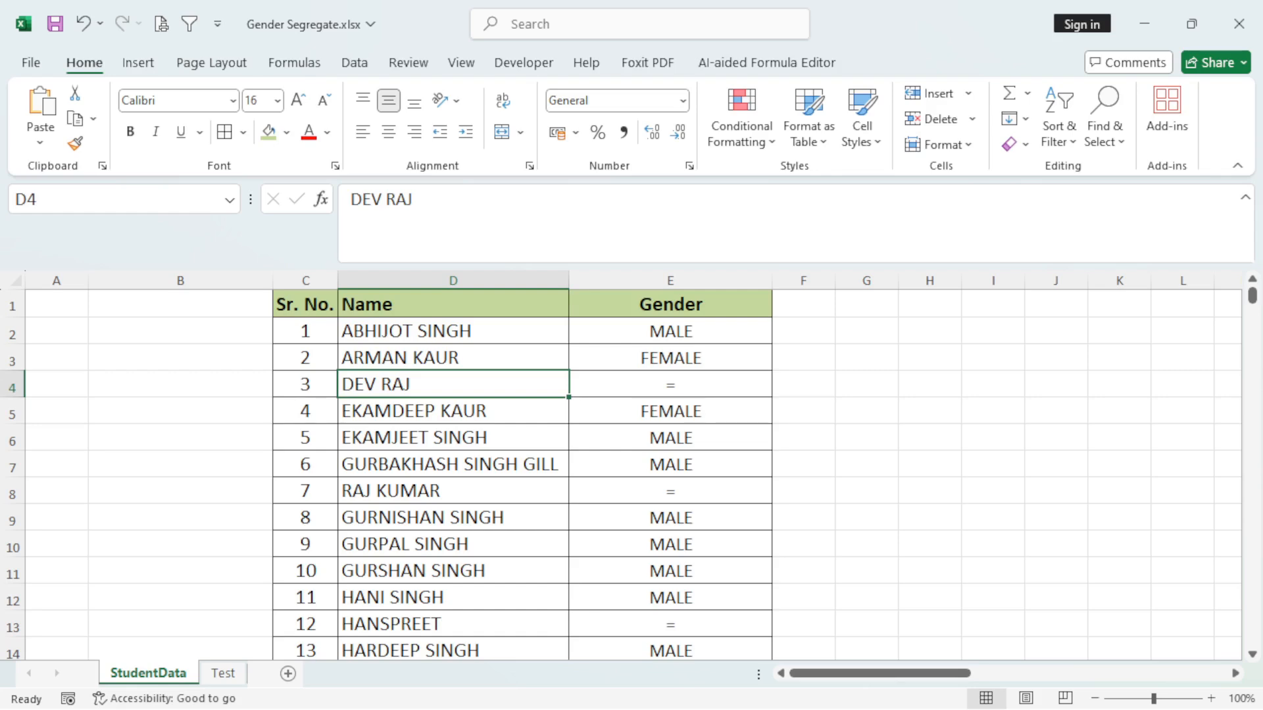
Add filters to the header row and filter the Gender column to show only the "=" entries.
click(670, 305)
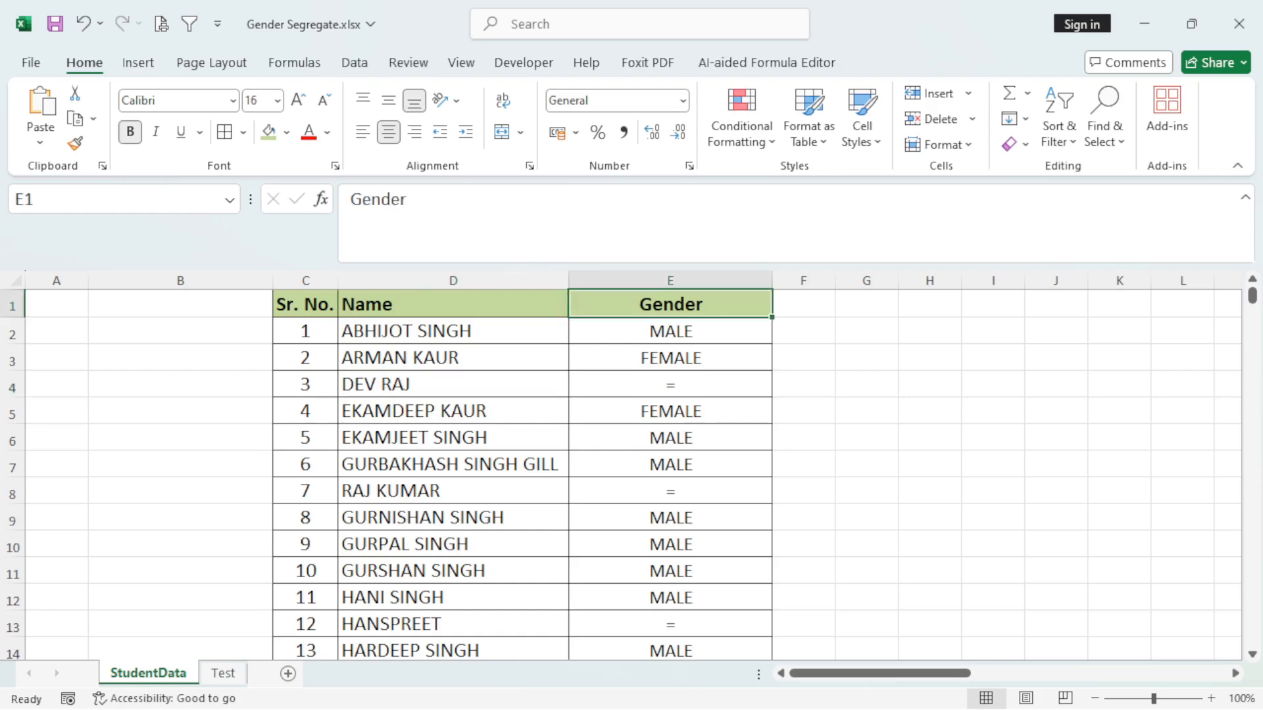
key(ctrl+shift+l)
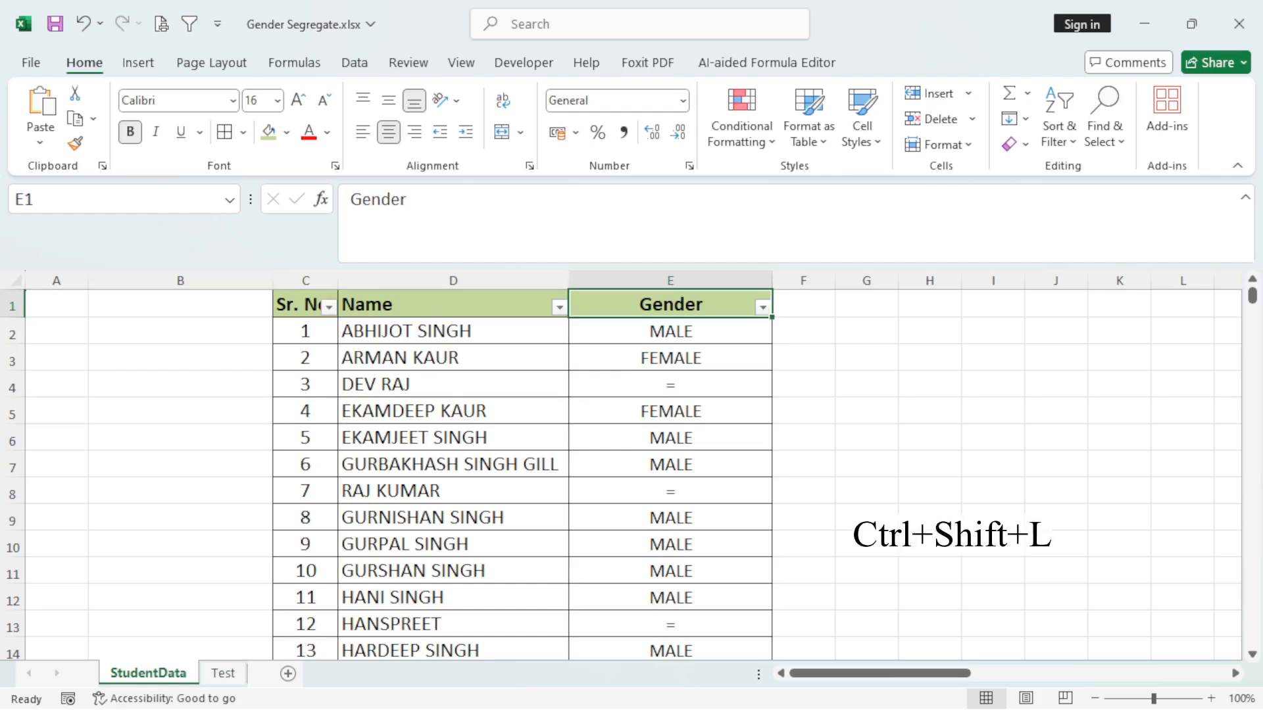
key(alt+Down)
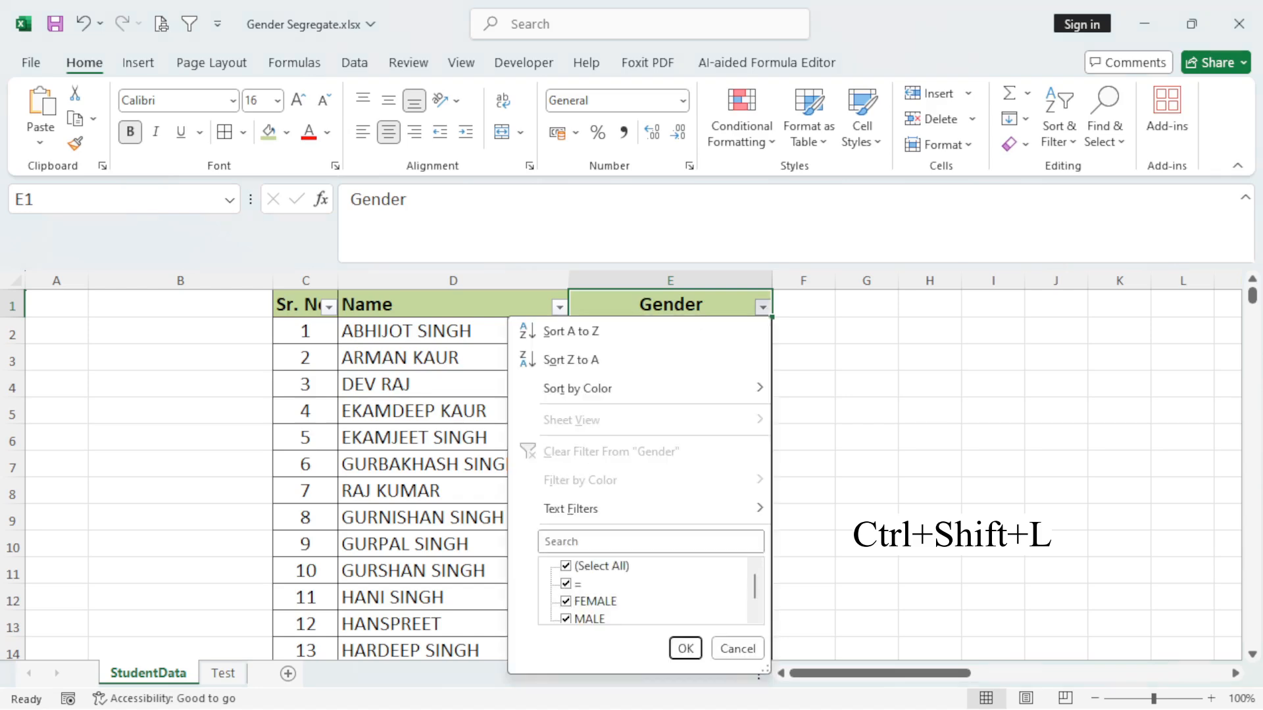
click(566, 567)
click(566, 584)
key(Return)
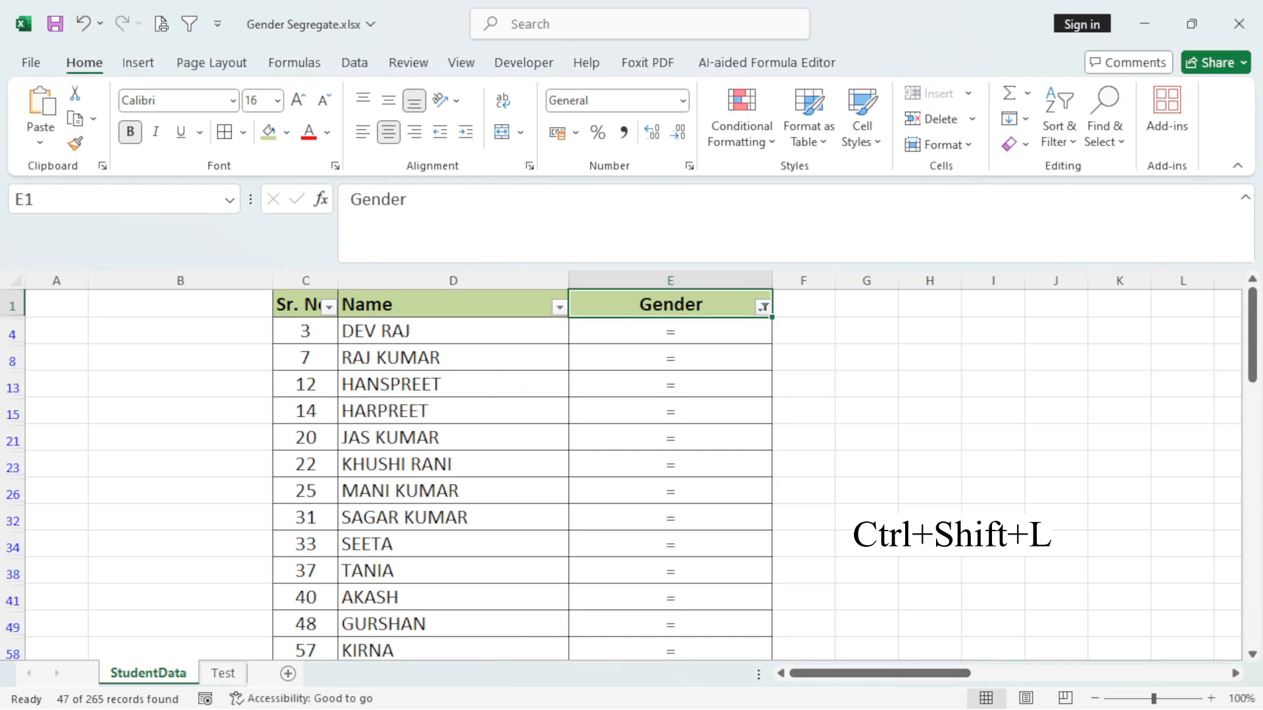
Select all the filtered "=" entries in the Gender column and review them from the first one.
key(Down)
key(ctrl+shift+Down)
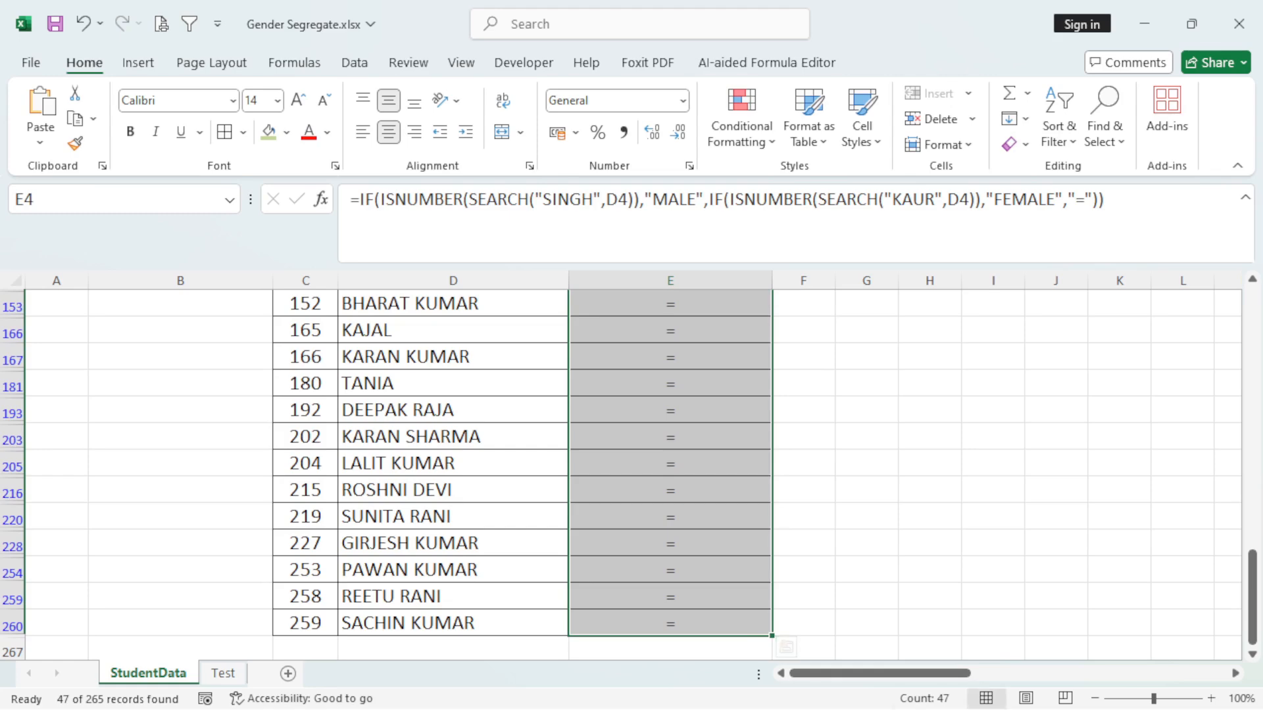
scroll(631, 474, up, 12)
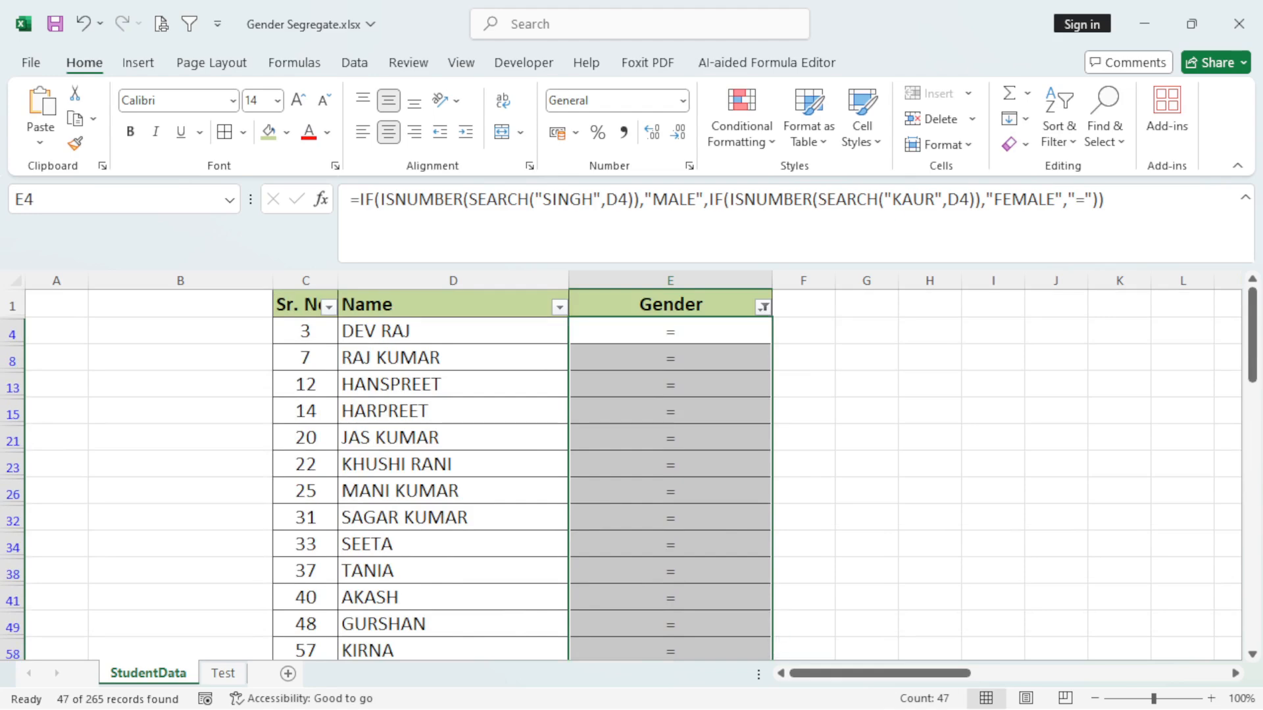
Reset the Gender column filter to select all values so every student record is listed.
click(762, 307)
mouse_move(657, 509)
click(566, 567)
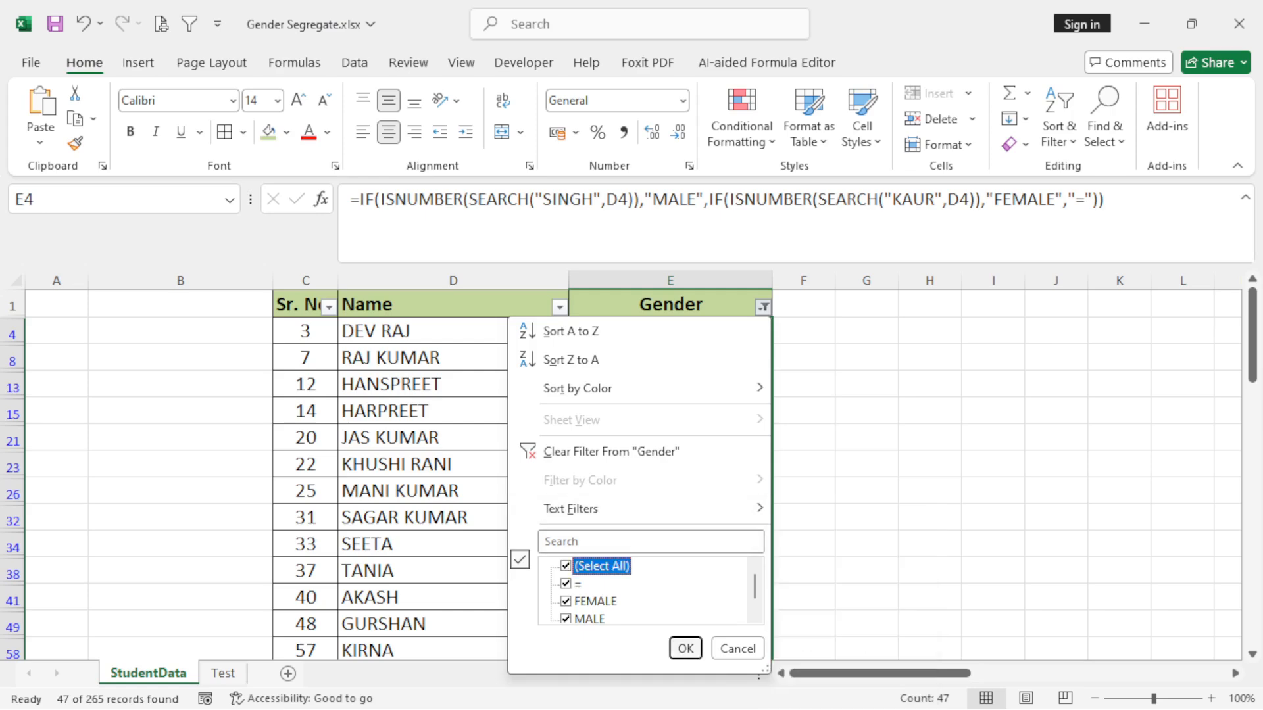
click(685, 648)
click(670, 331)
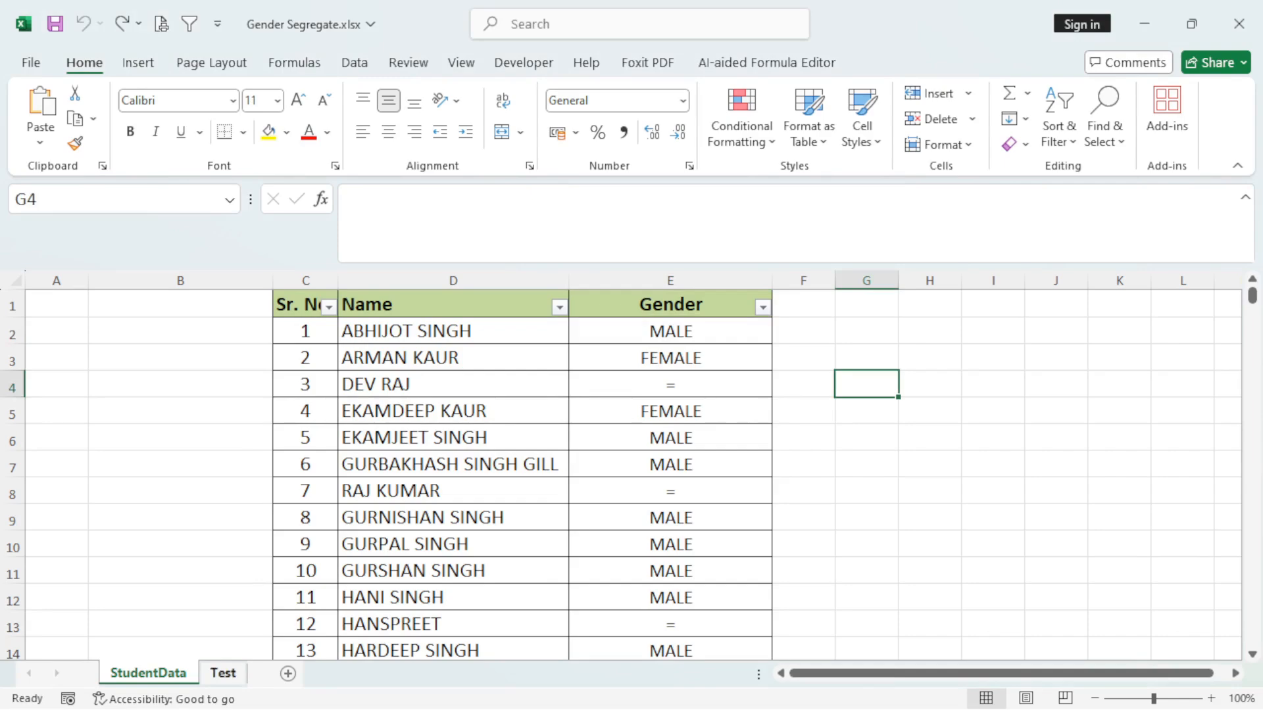
Examine the color-coded gender cells E2 and E3 and their formulas on the Test sheet.
click(223, 673)
key(Up)
key(Down)
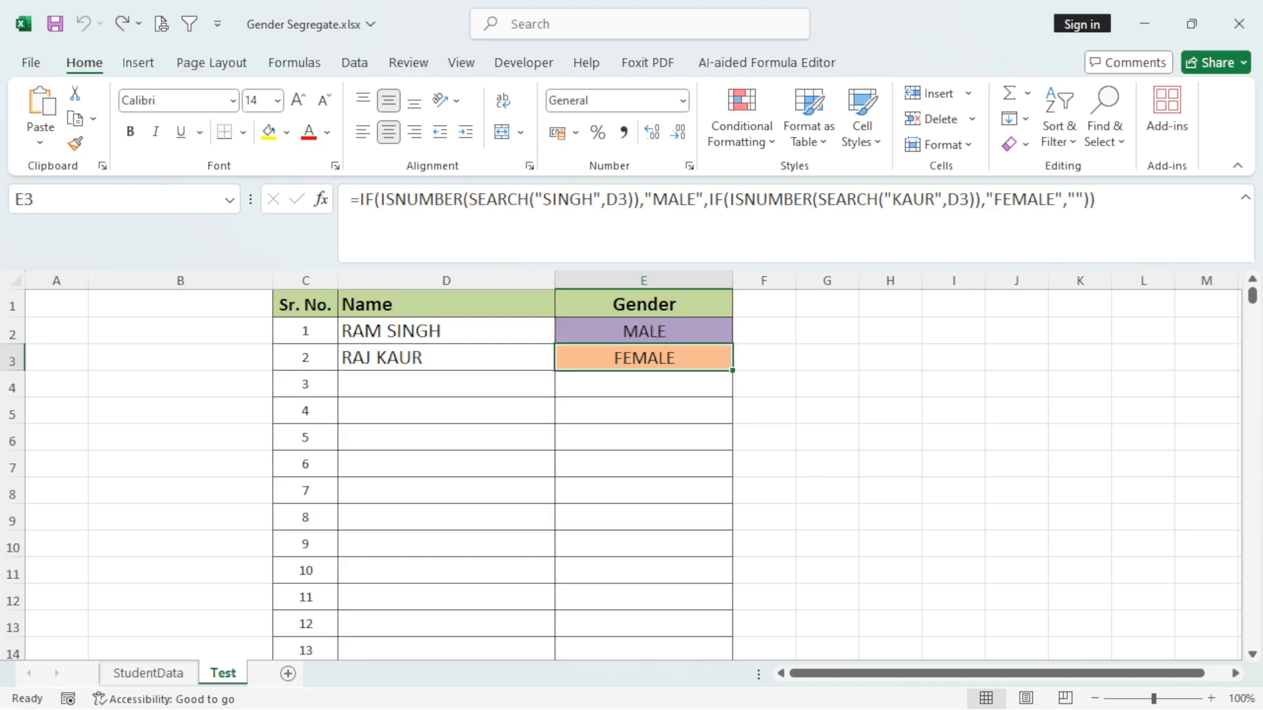
key(Up)
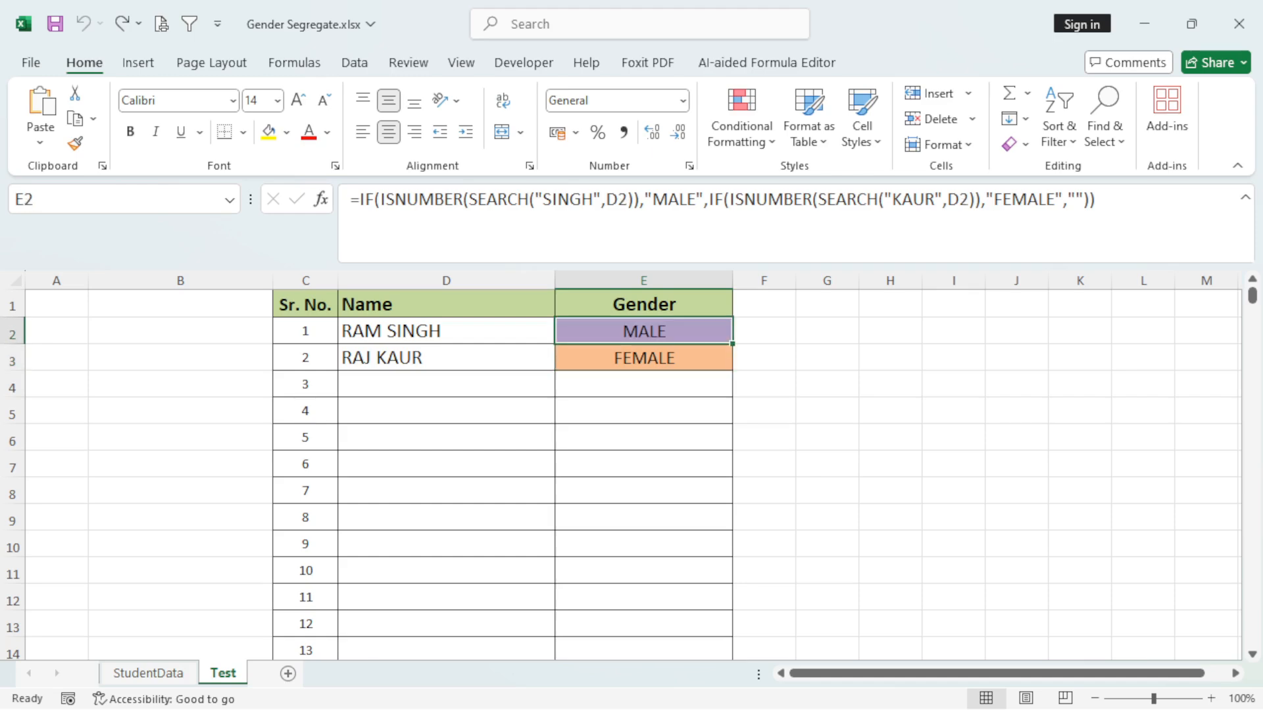
key(Down)
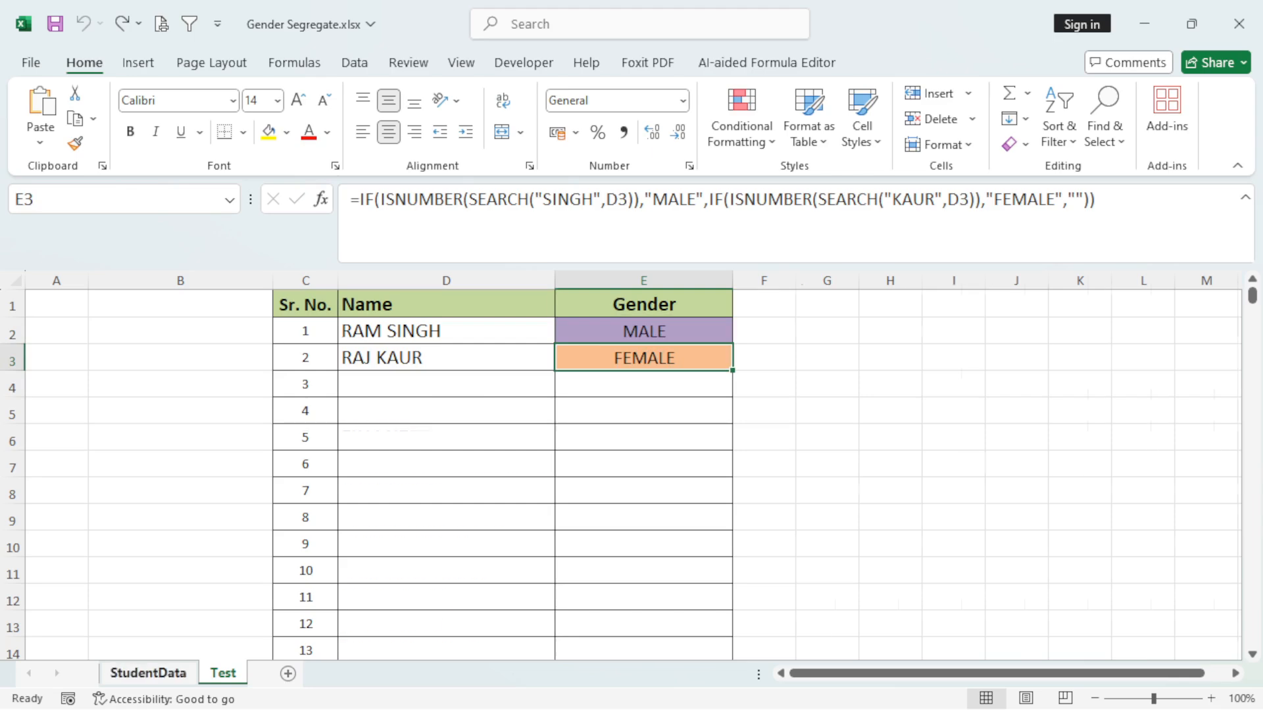
Return to the StudentData sheet and remove the filters from its header row.
click(149, 673)
click(670, 518)
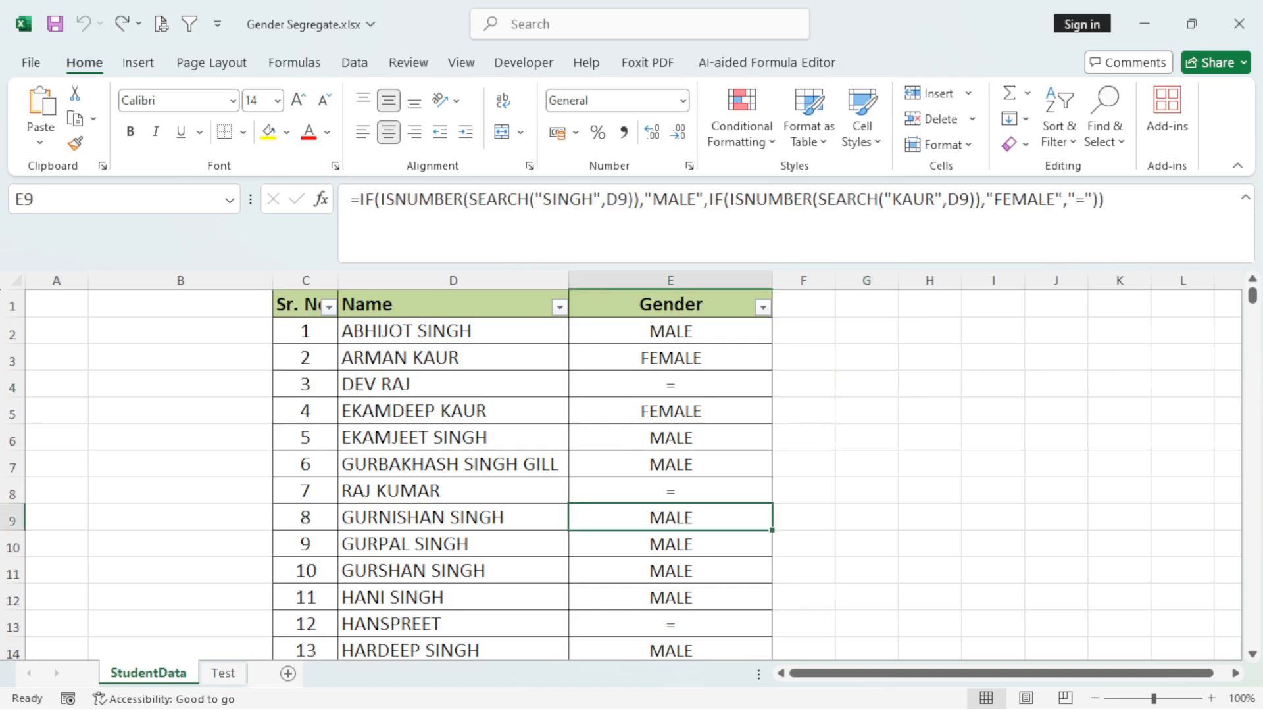
key(ctrl+Up)
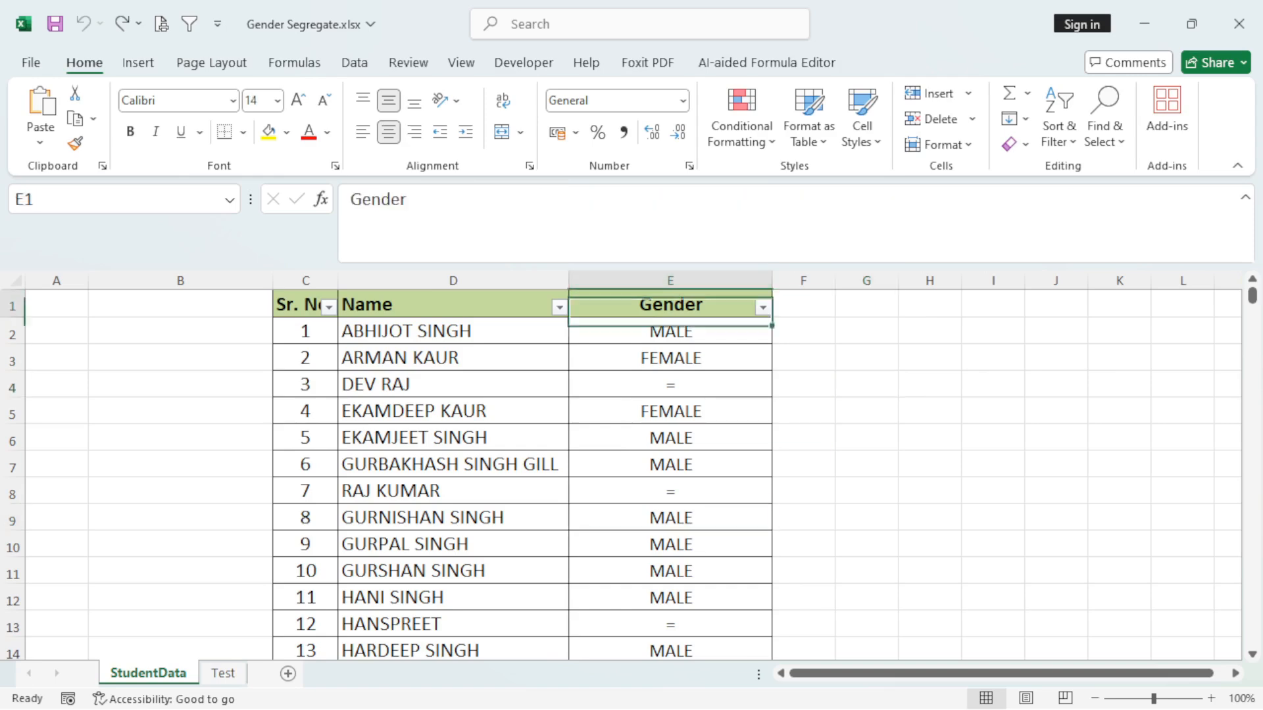
click(453, 305)
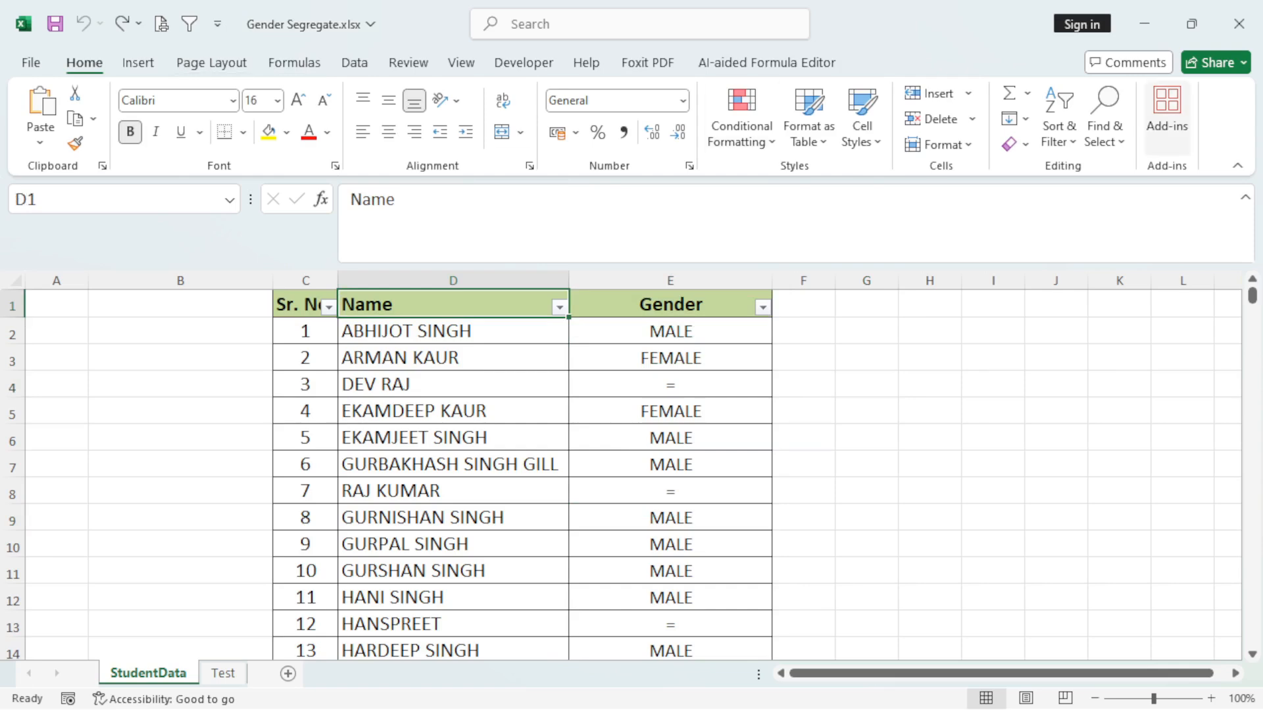
click(1059, 125)
click(1085, 256)
click(993, 384)
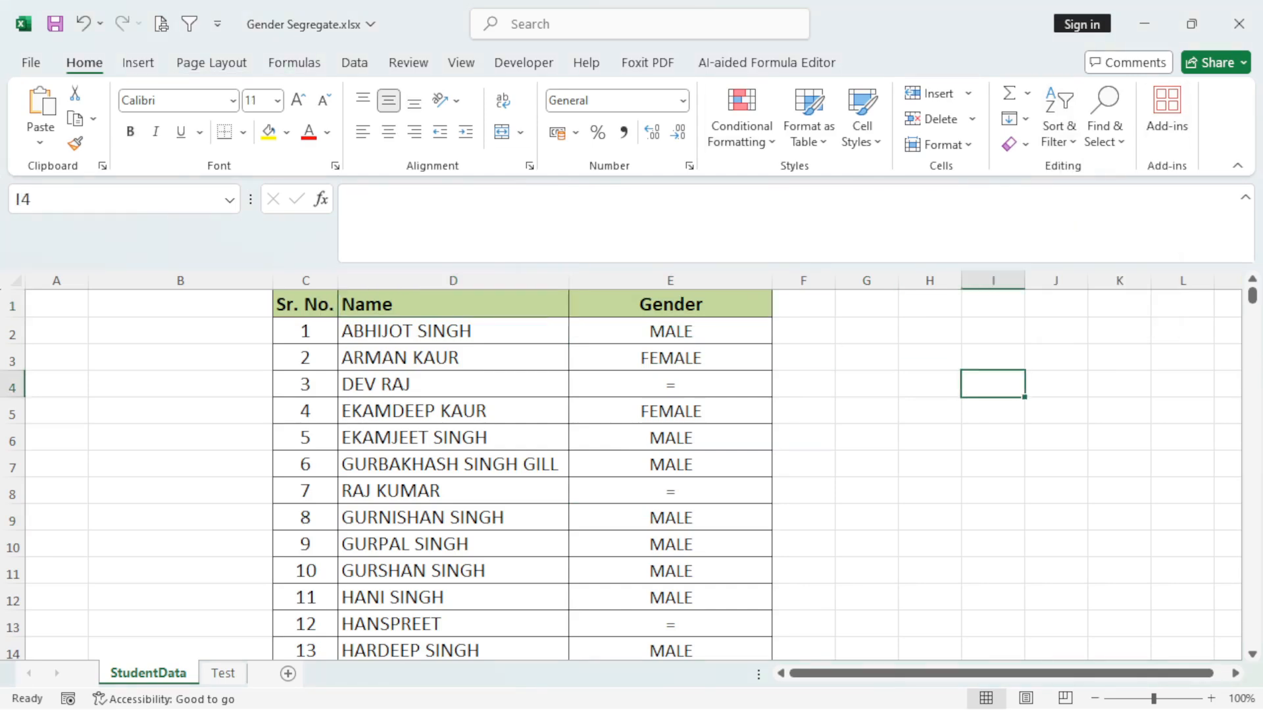
Add a Text That Contains conditional formatting rule to column E, giving cells containing "MALE" a custom medium purple fill.
click(670, 281)
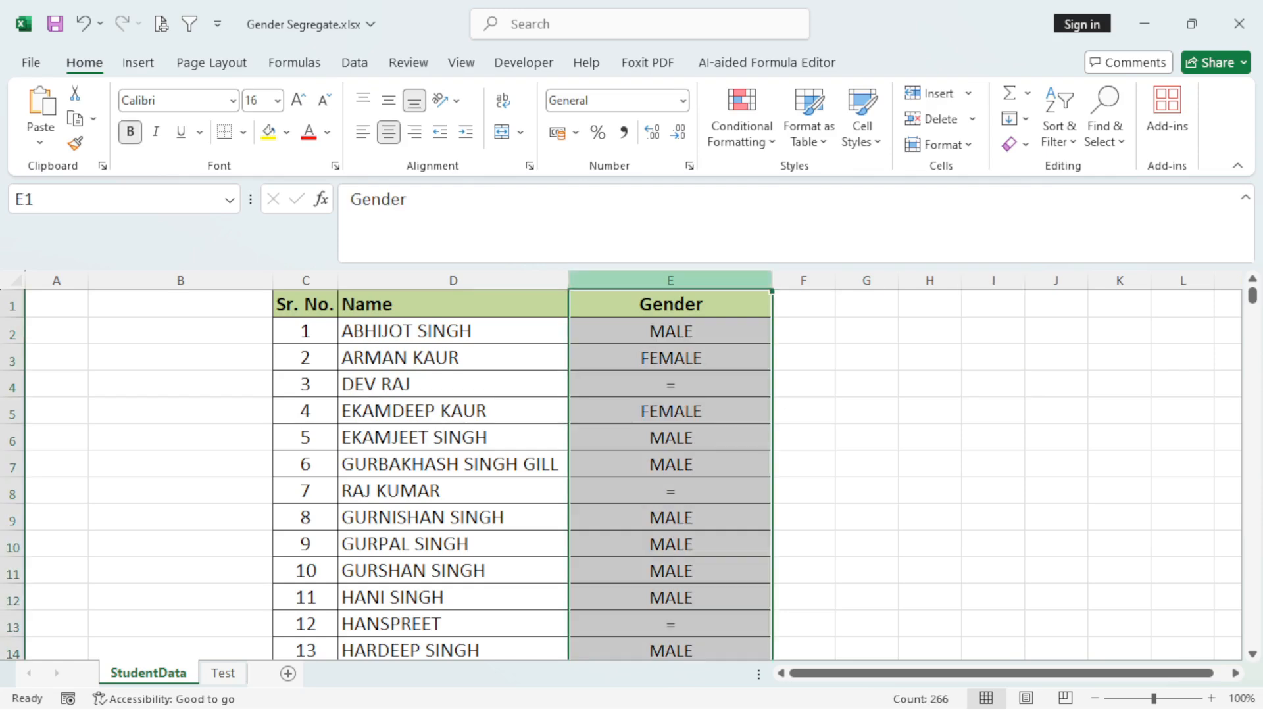
click(741, 125)
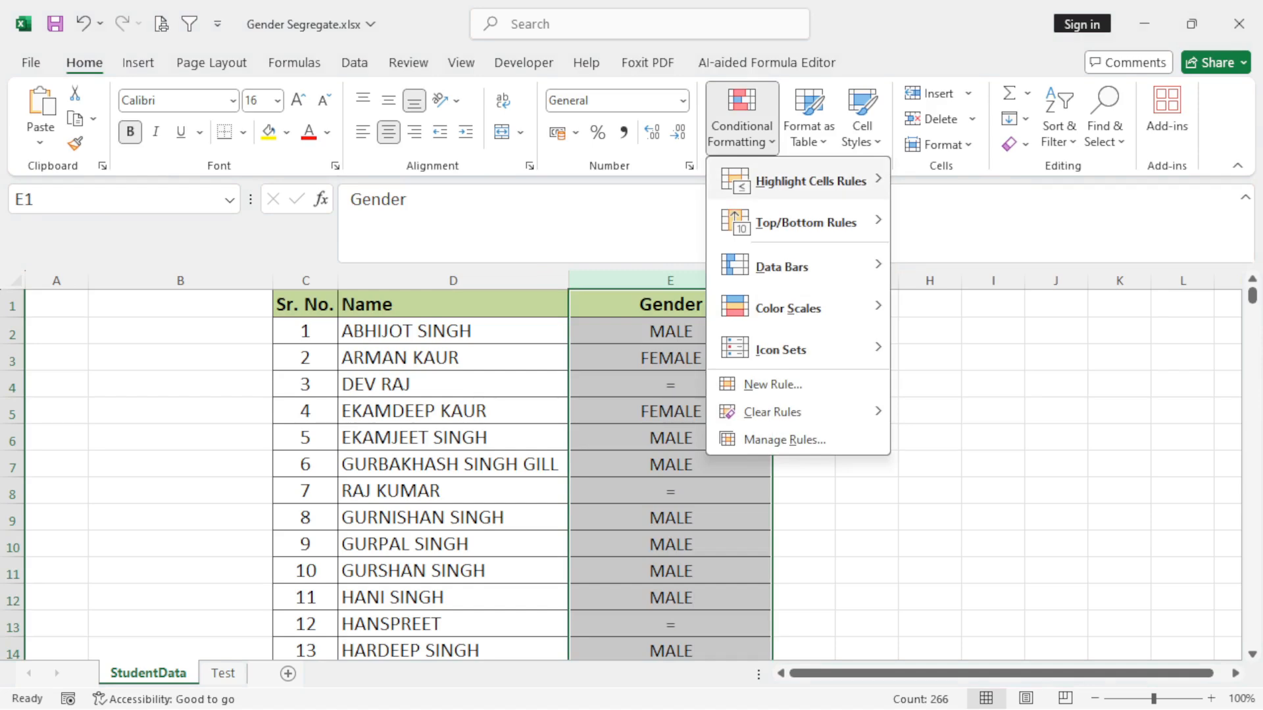
mouse_move(810, 181)
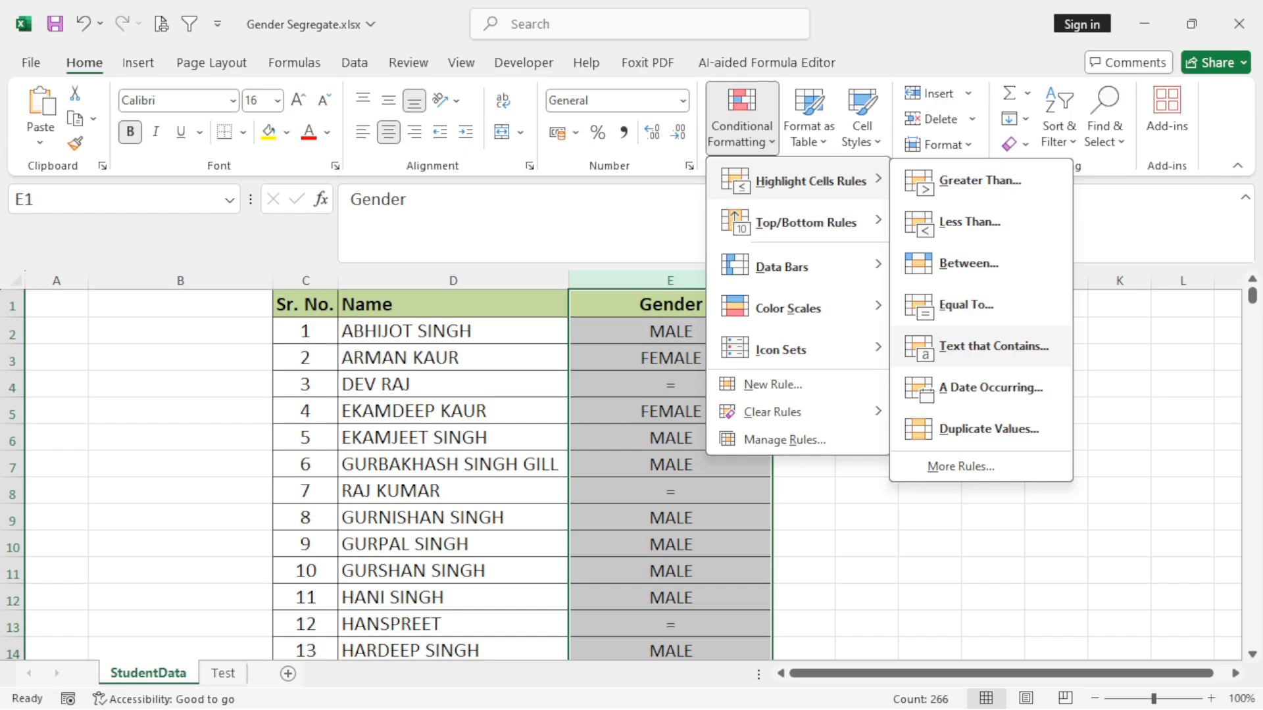
click(993, 346)
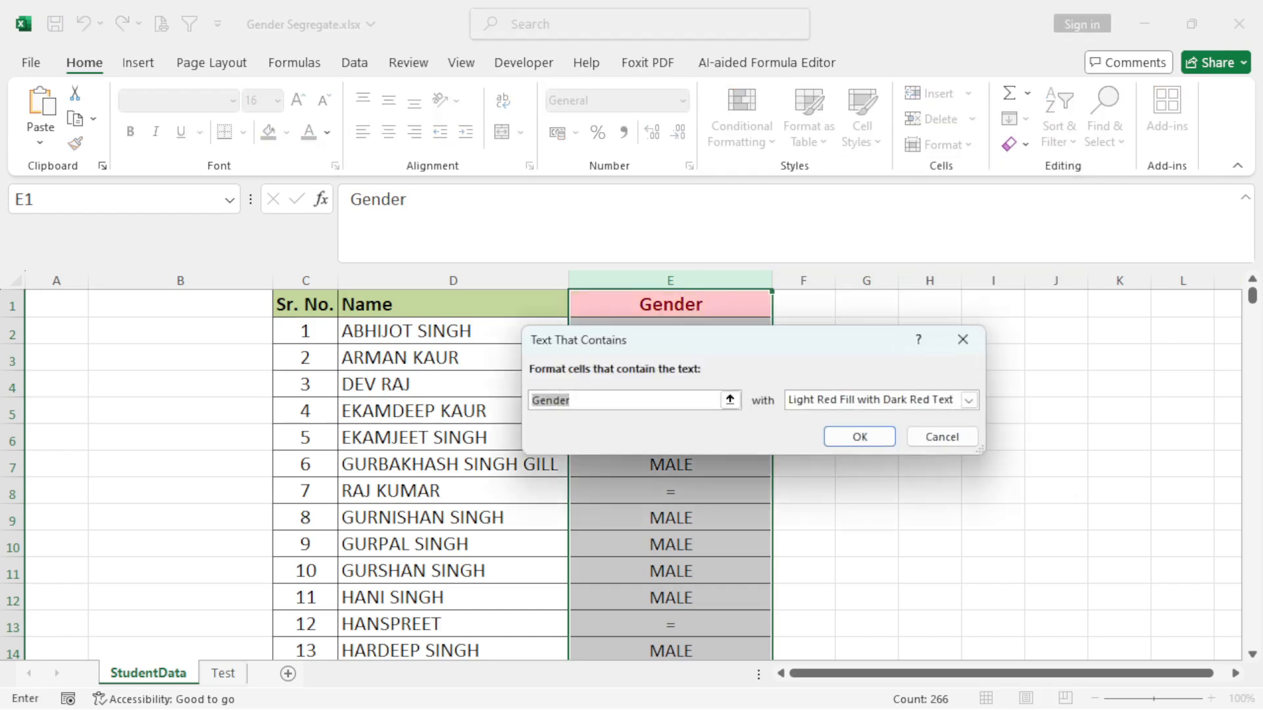
text(MALE)
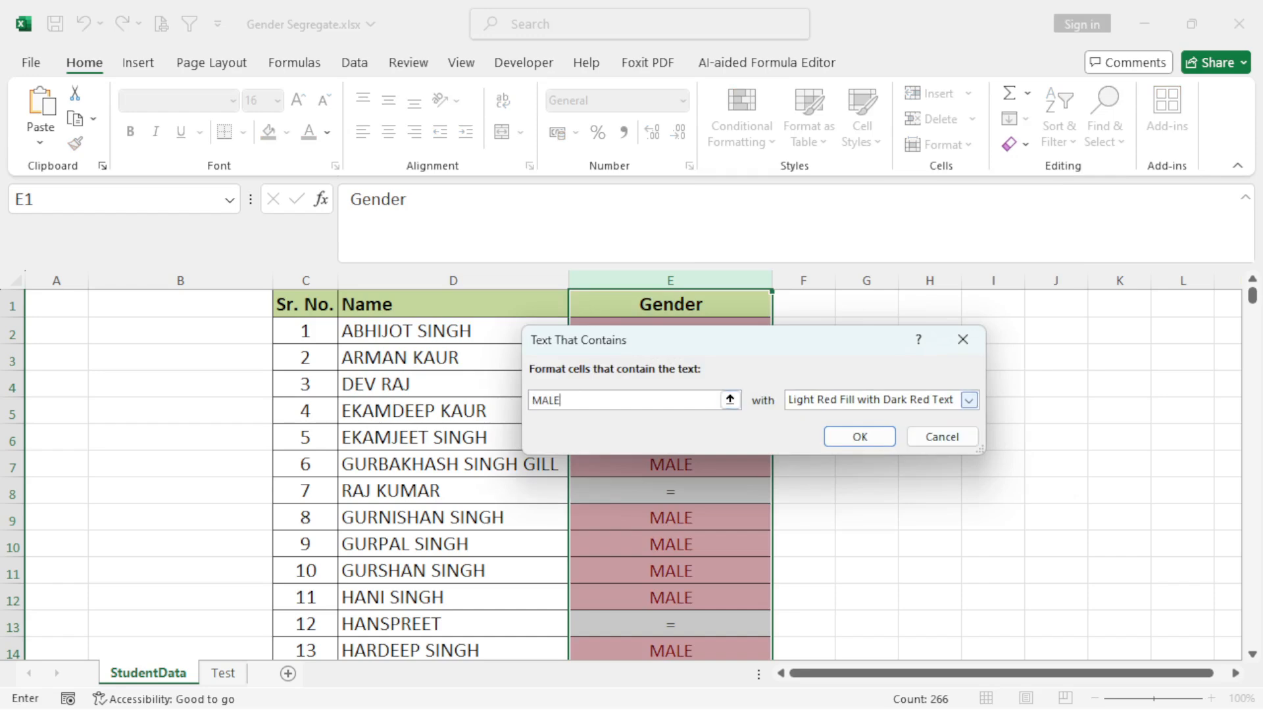
click(968, 401)
click(832, 496)
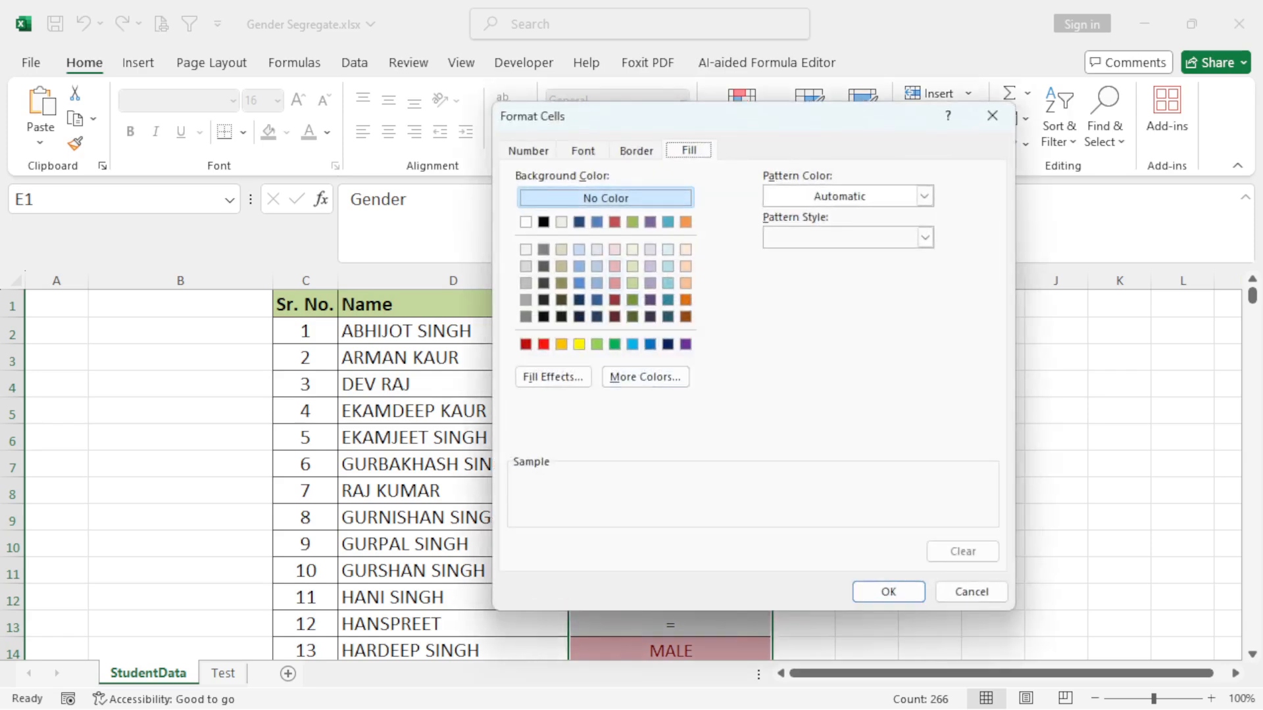
click(649, 267)
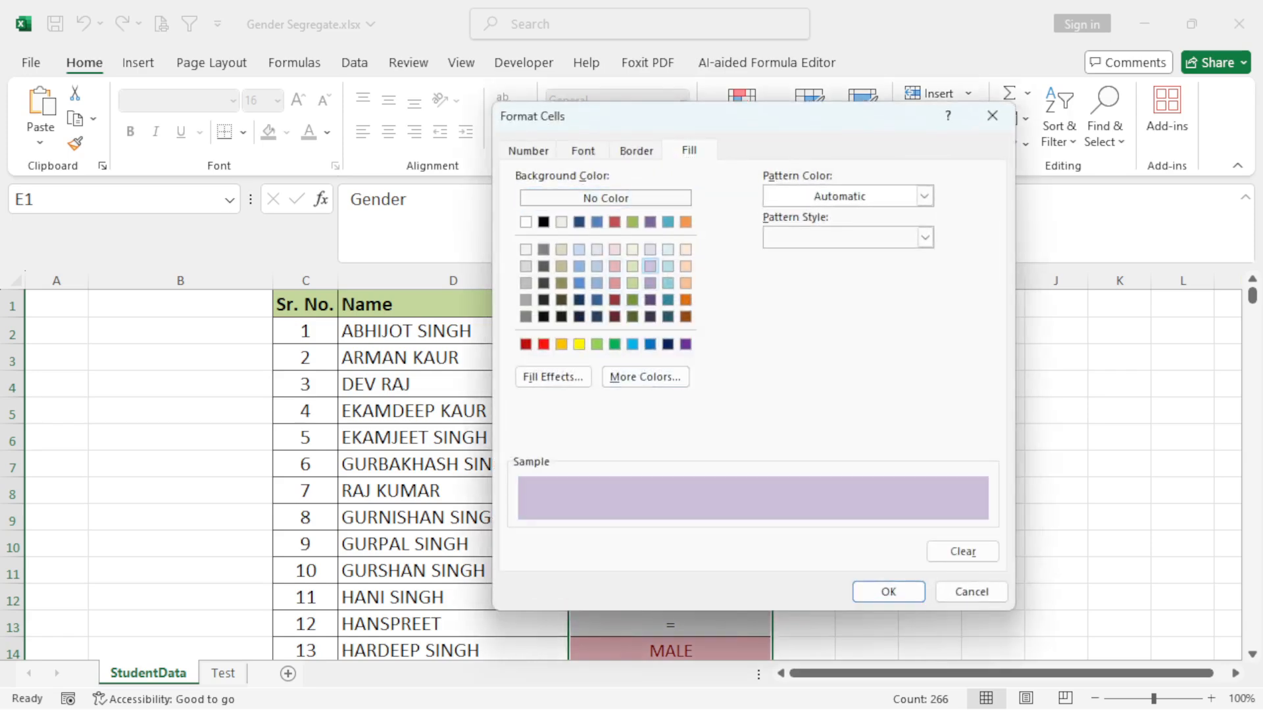
click(650, 283)
click(888, 591)
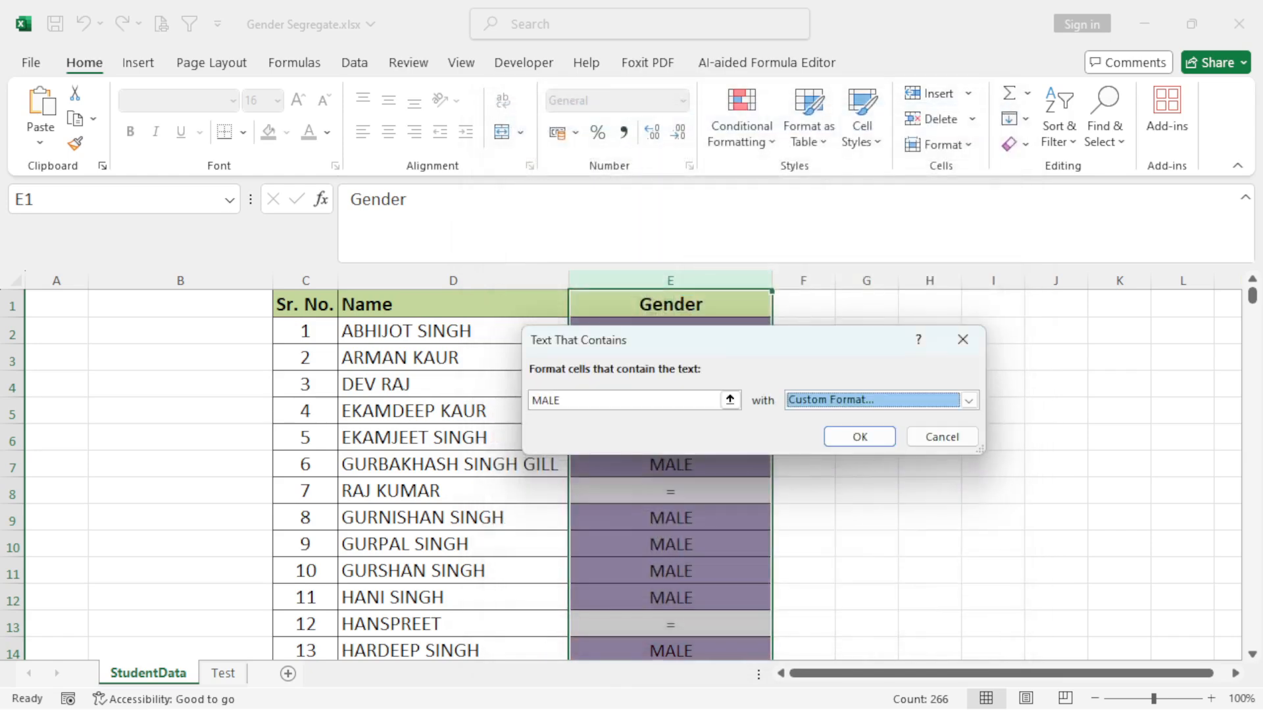
click(857, 434)
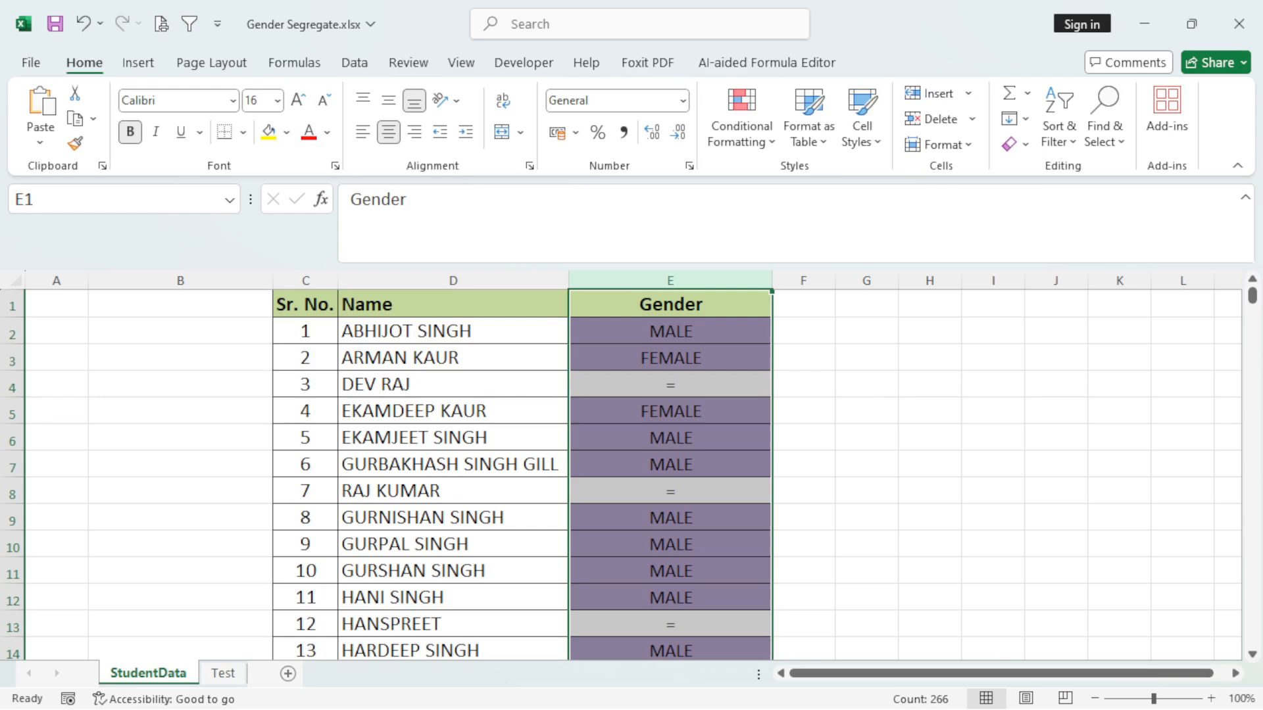
Add a second Text That Contains rule to column E, giving cells containing "FEMALE" a custom light orange fill.
click(742, 124)
mouse_move(810, 181)
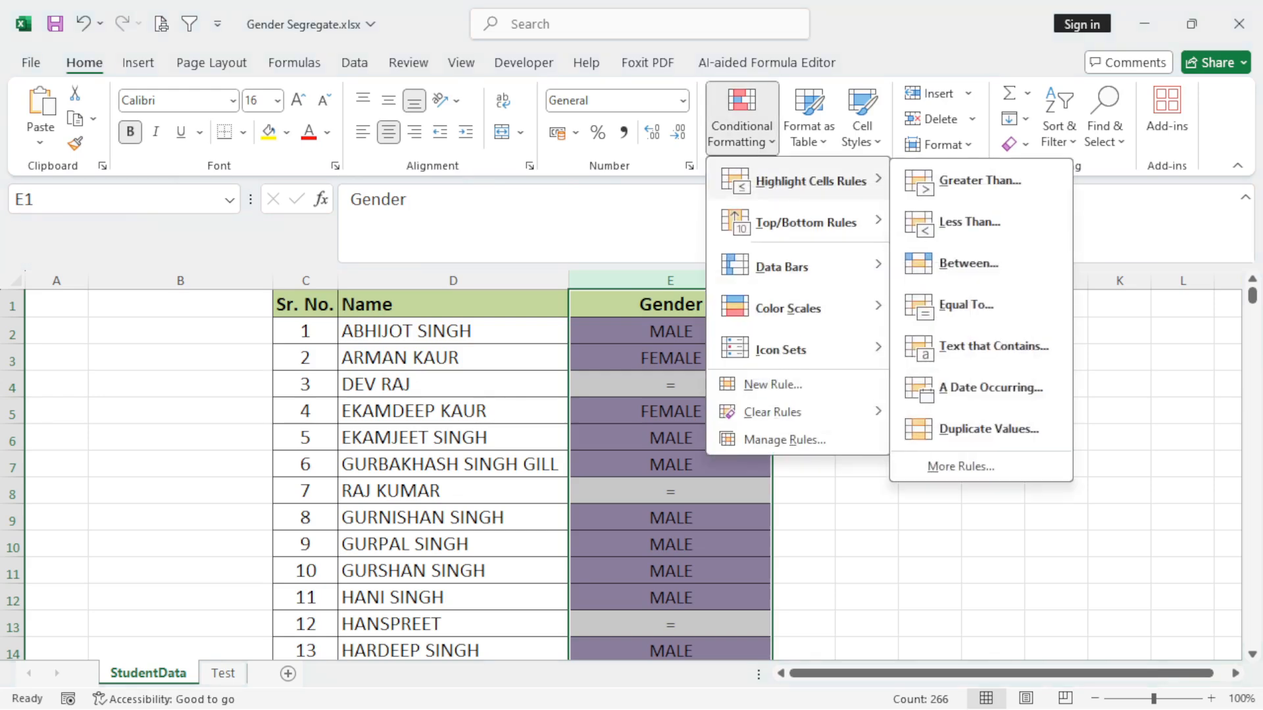
click(993, 346)
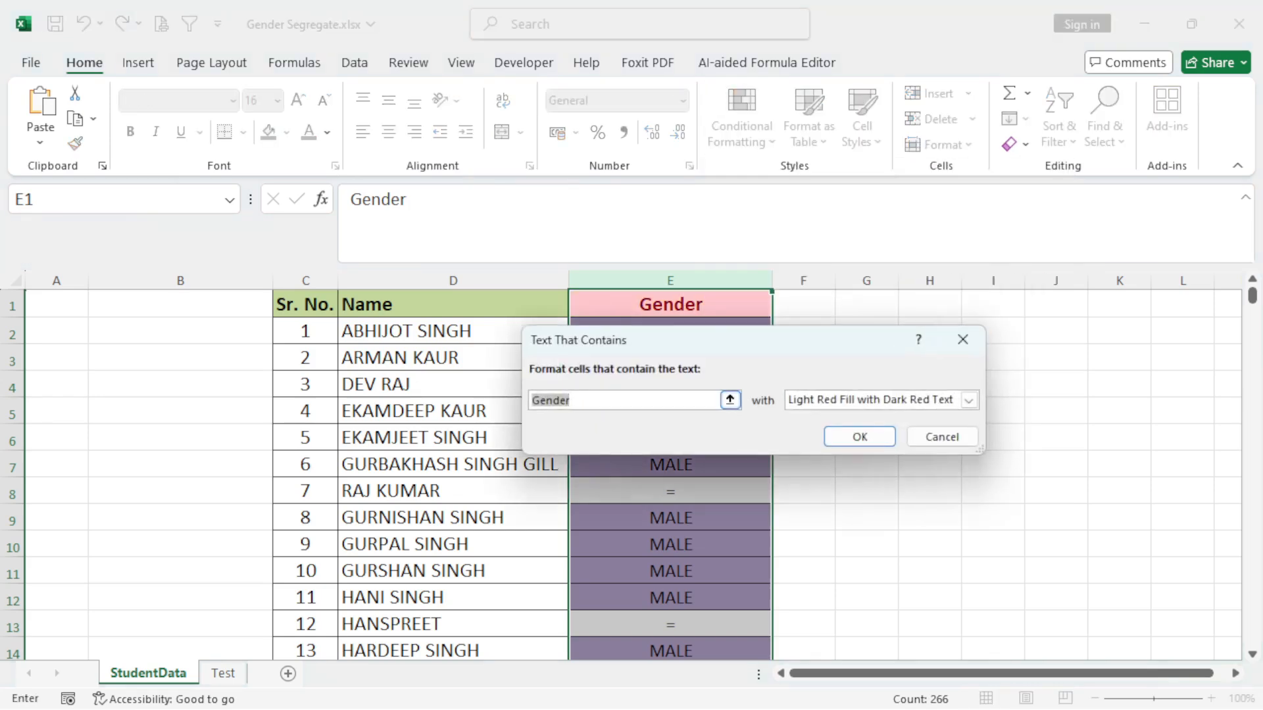
text(FEMAL)
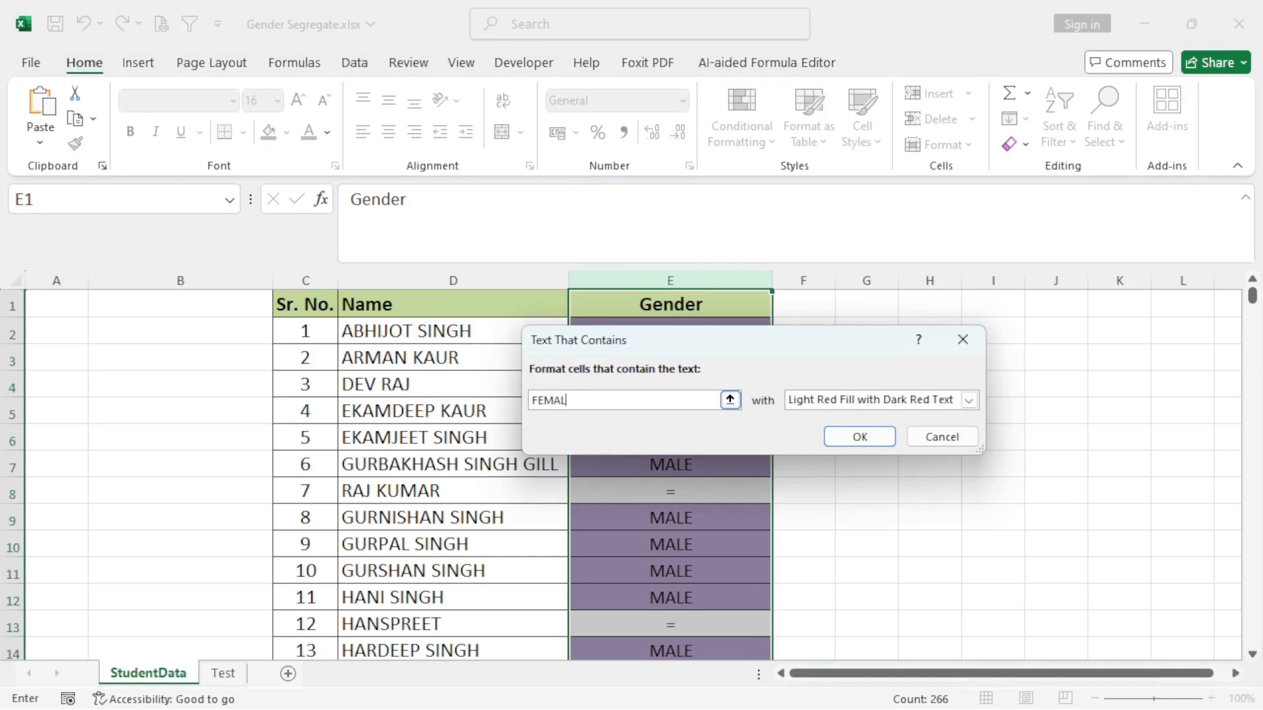
text(E)
click(969, 400)
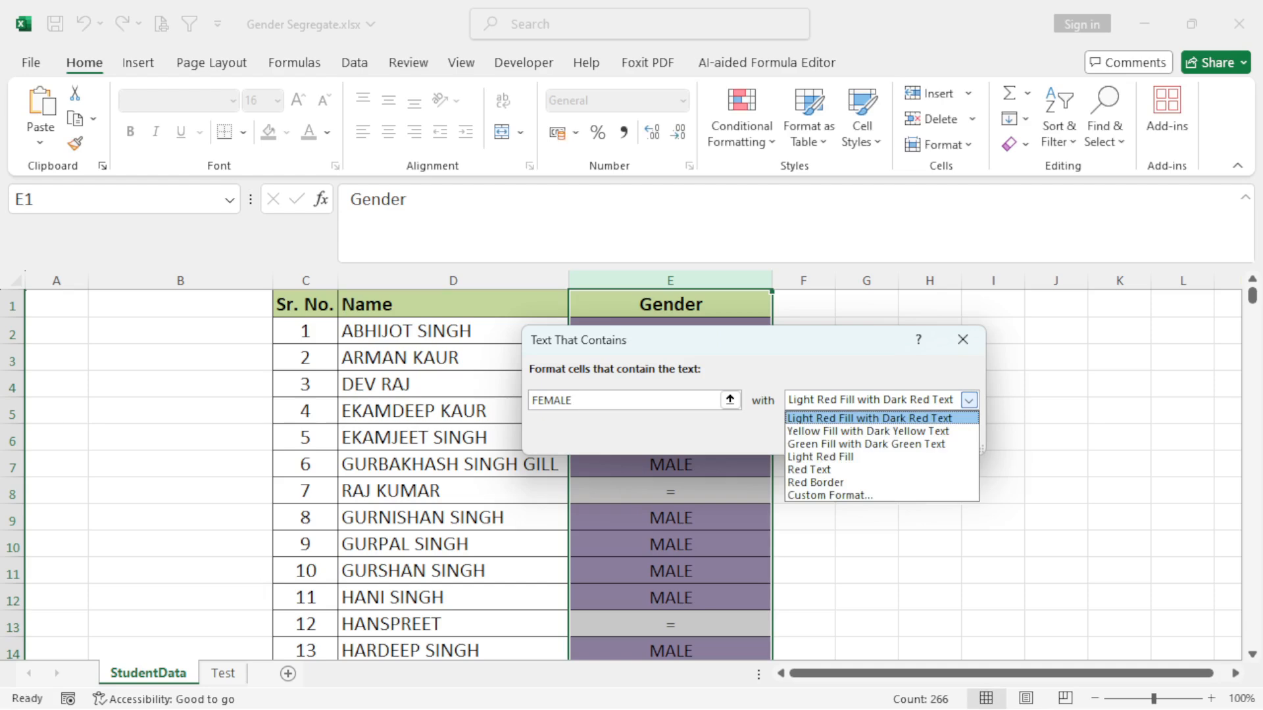
key(Return)
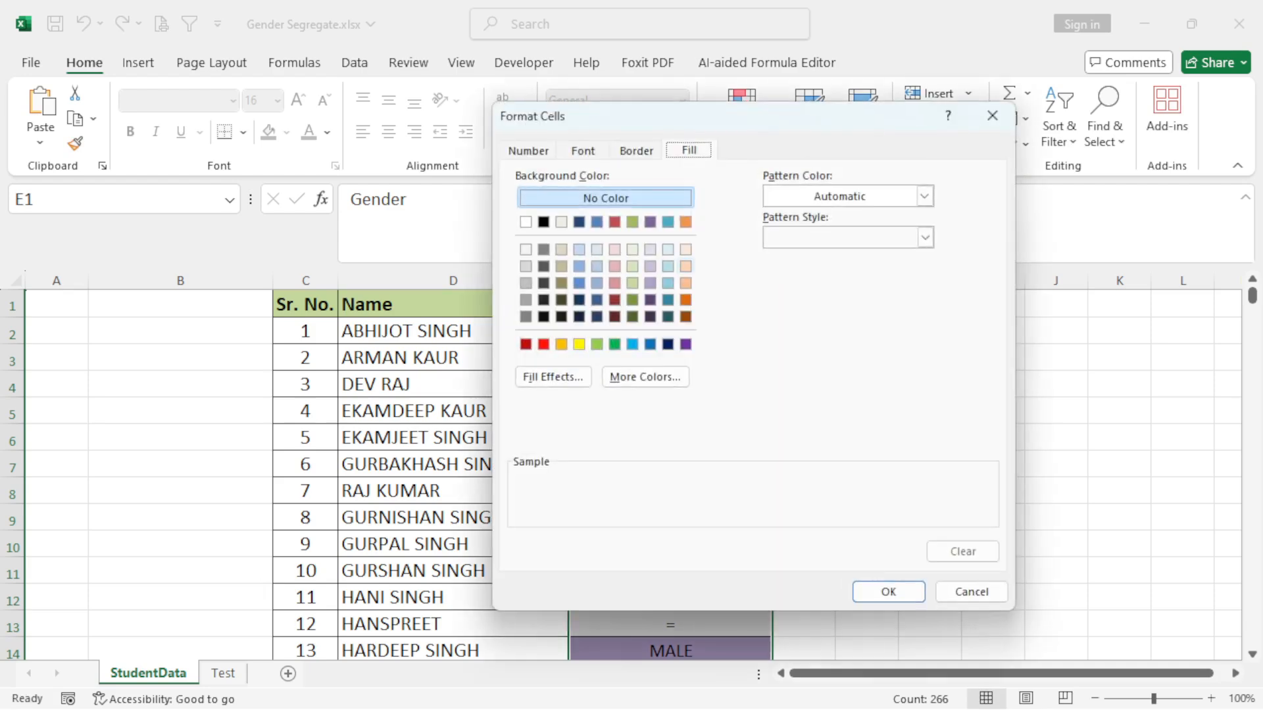
click(685, 266)
click(888, 592)
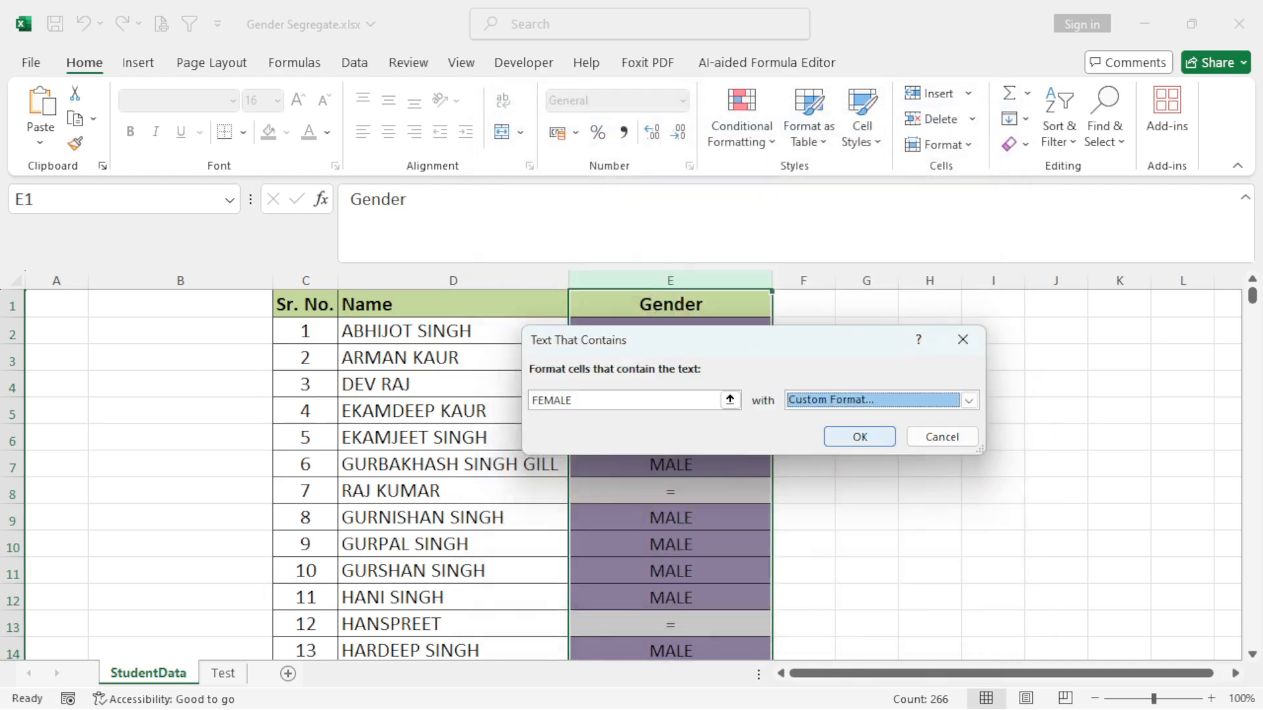
click(860, 437)
click(866, 463)
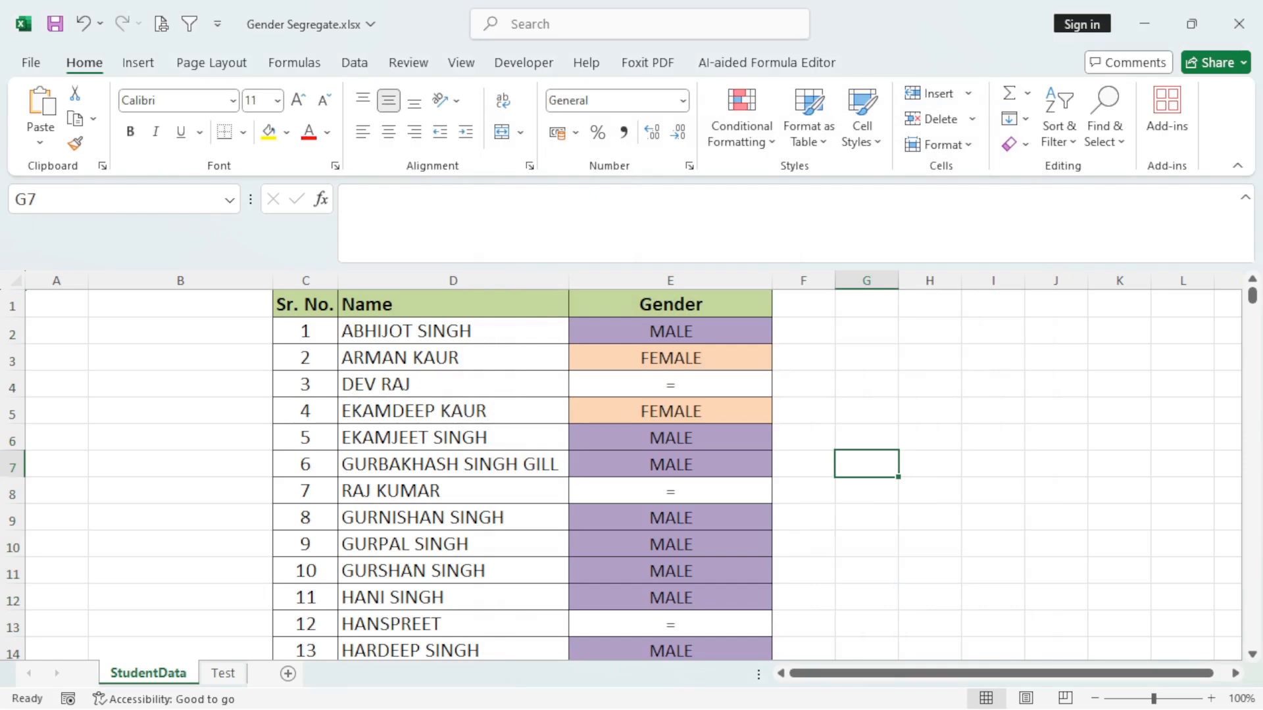
click(670, 357)
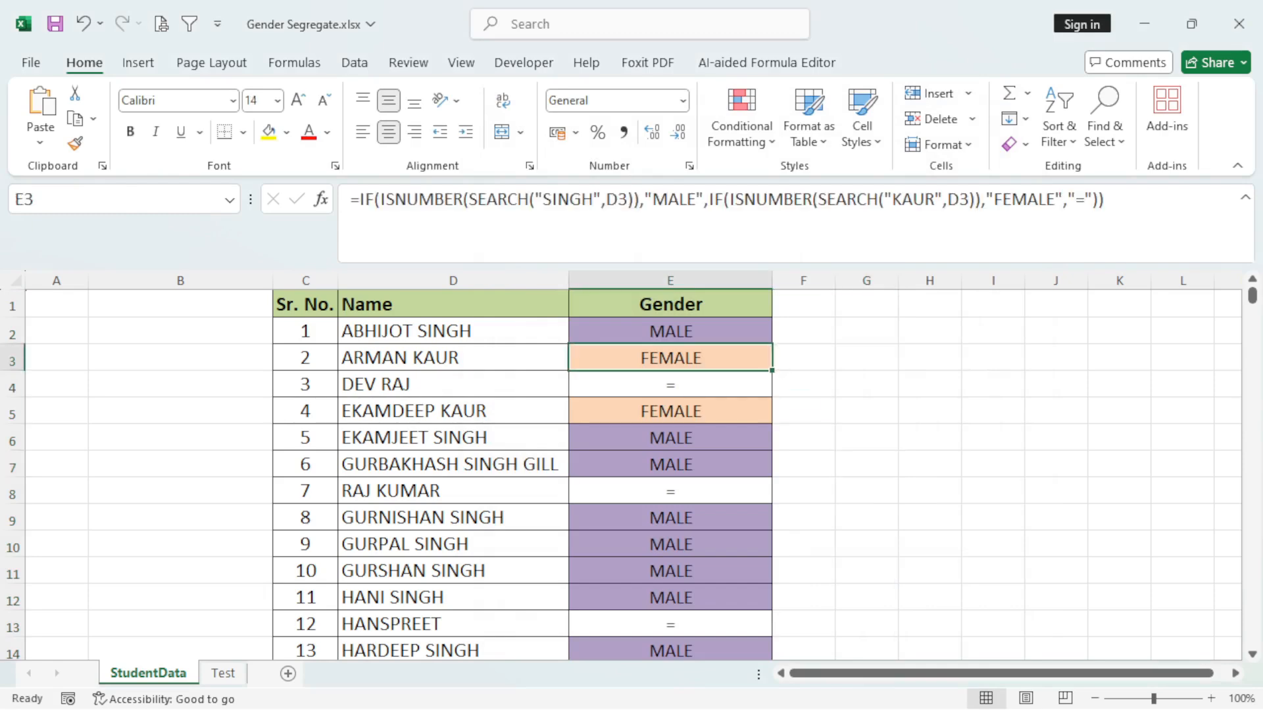